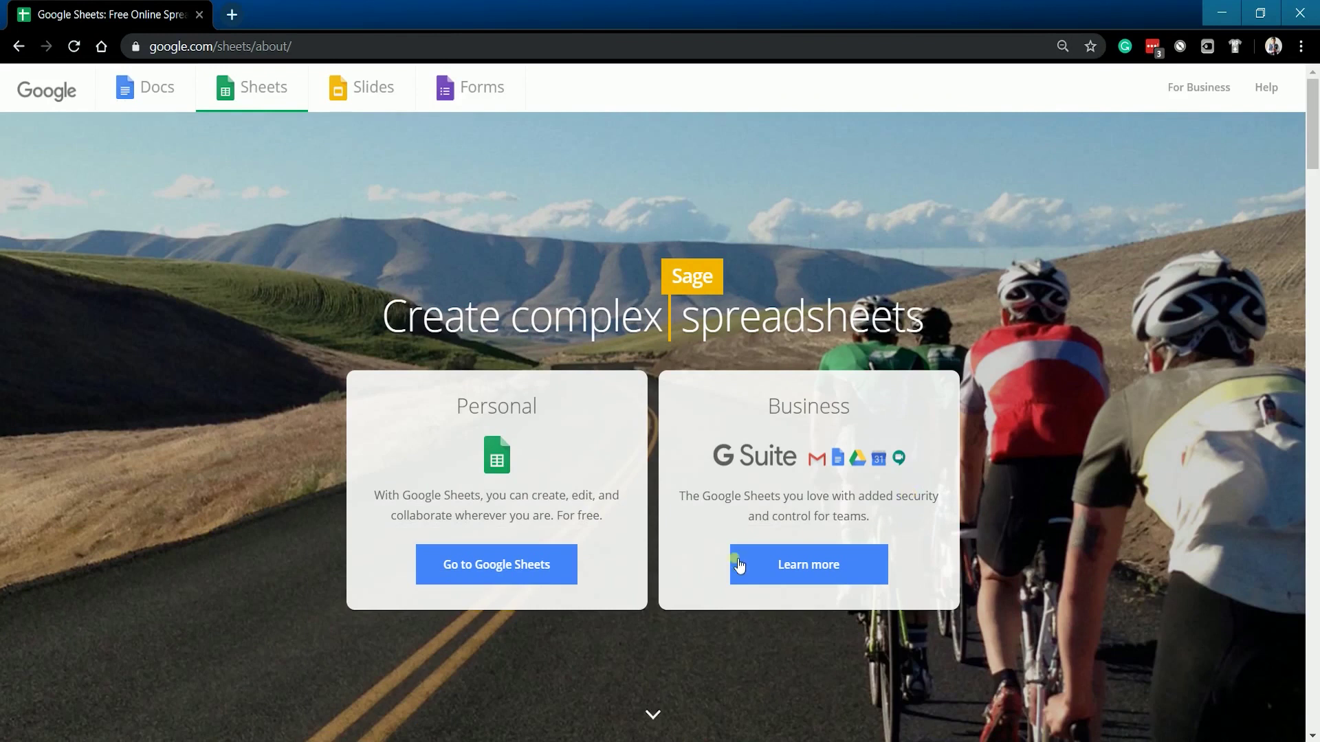
pyautogui.click(546, 580)
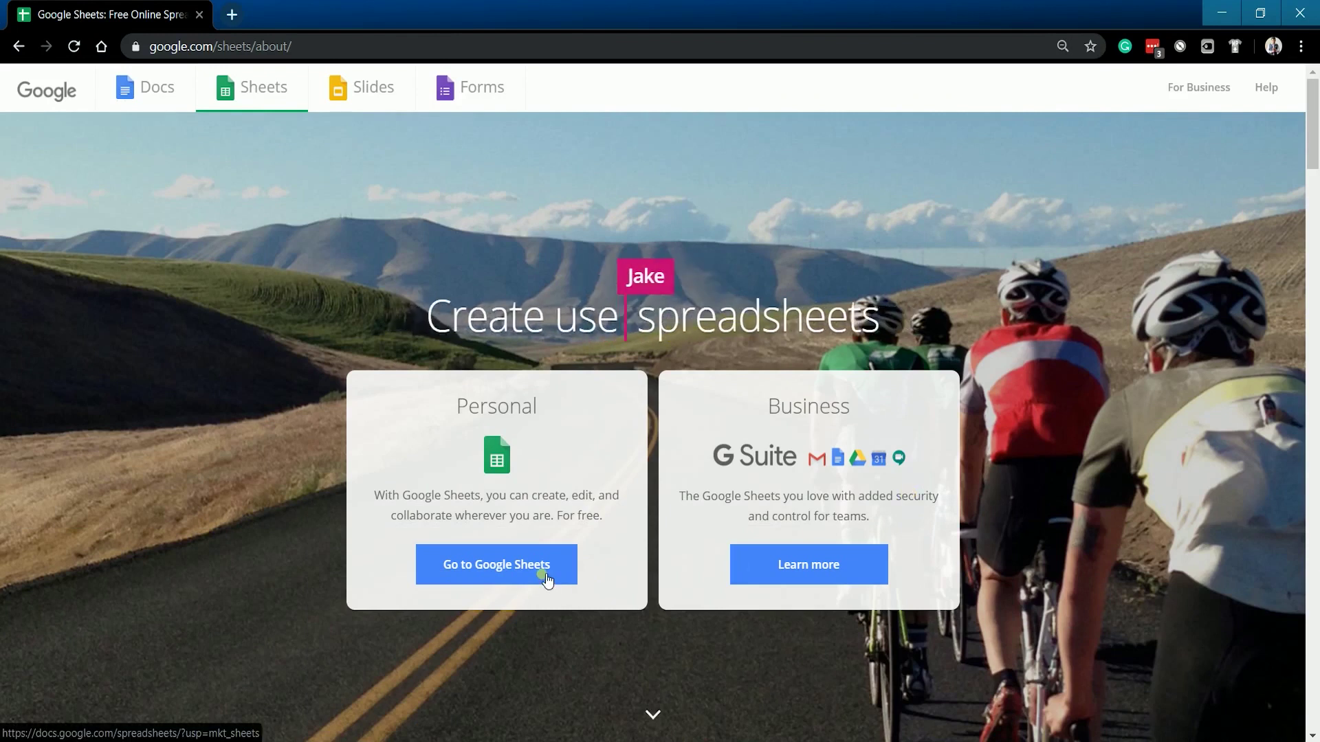
pyautogui.click(547, 579)
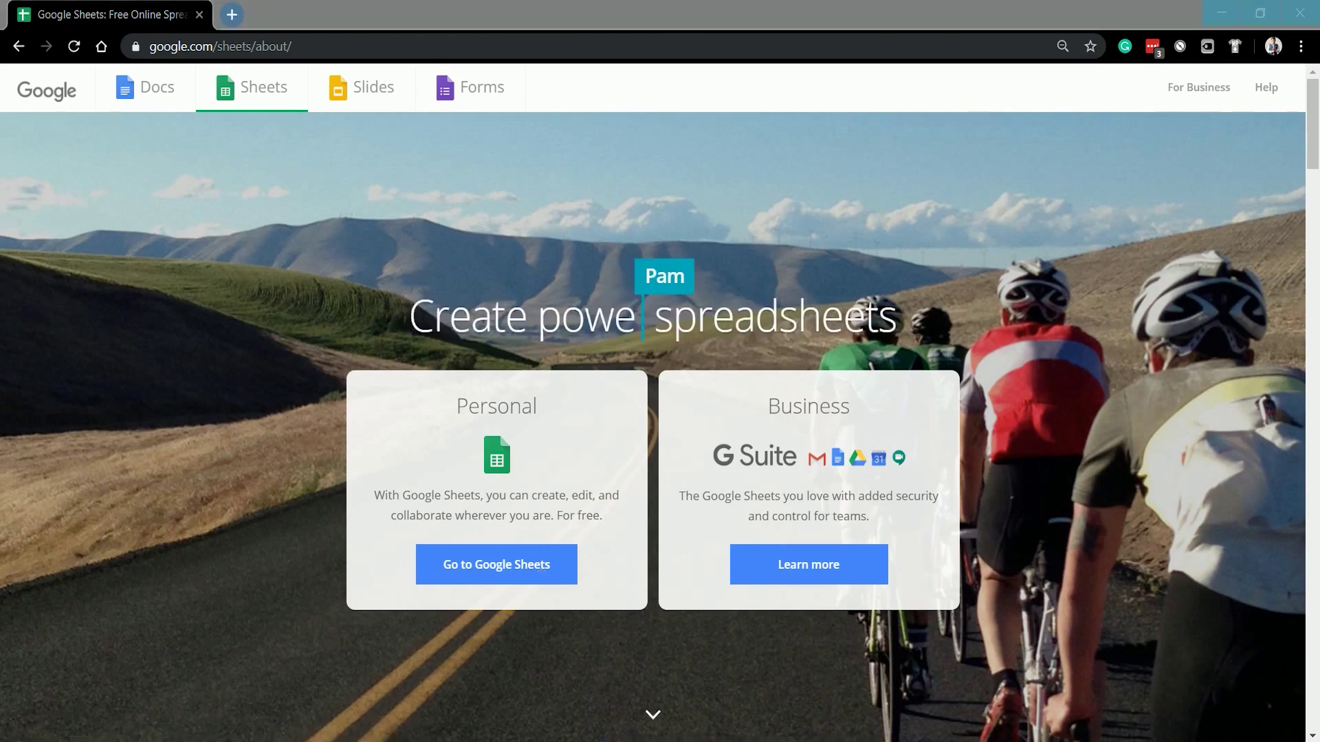
pyautogui.click(911, 493)
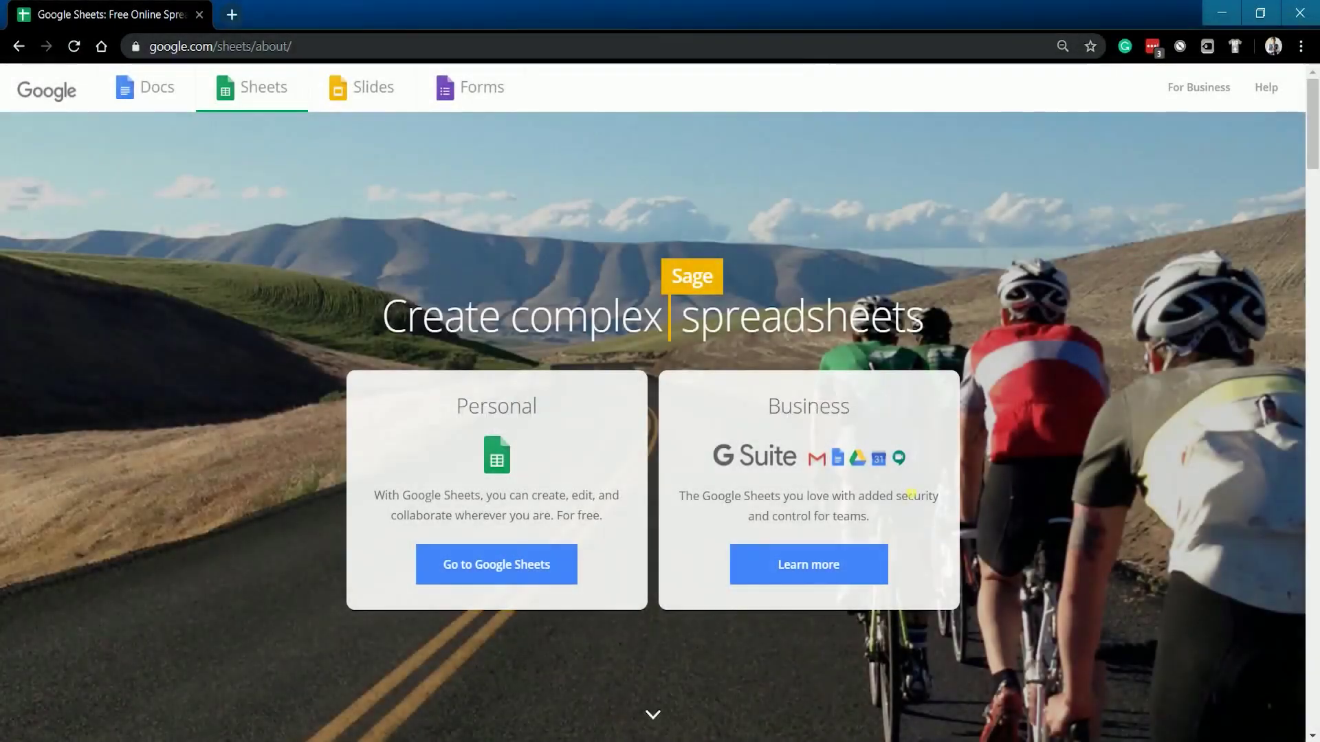
# Step: Create a blank spreadsheet from the Sheets home page and title it 'Contacts'
pyautogui.click(542, 573)
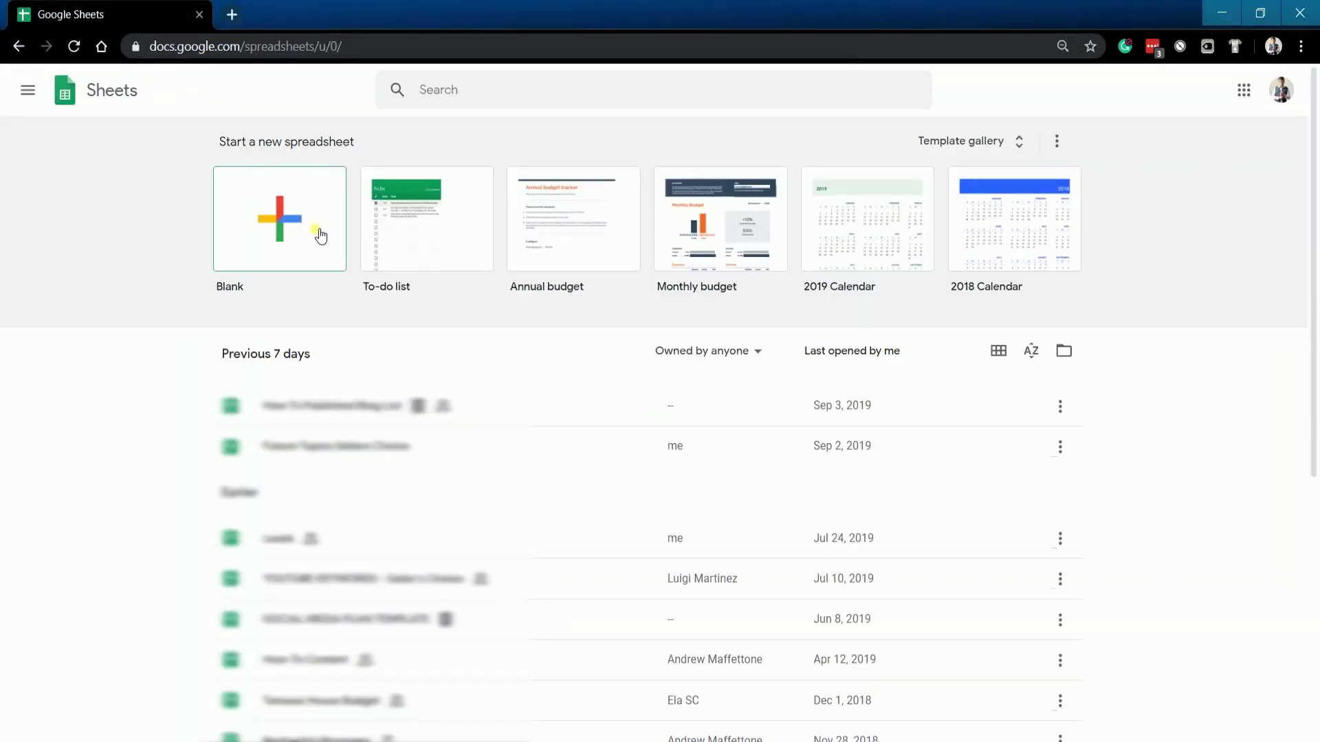
pyautogui.click(320, 236)
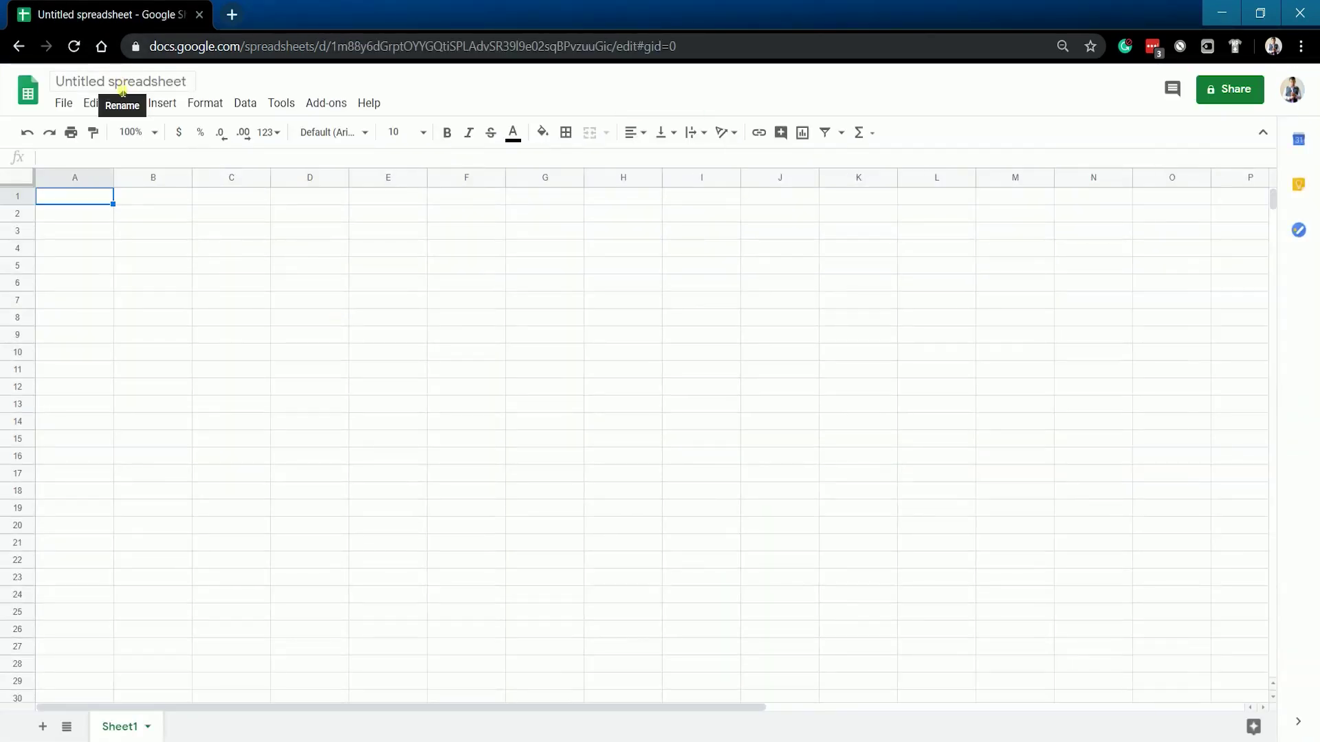
pyautogui.click(121, 82)
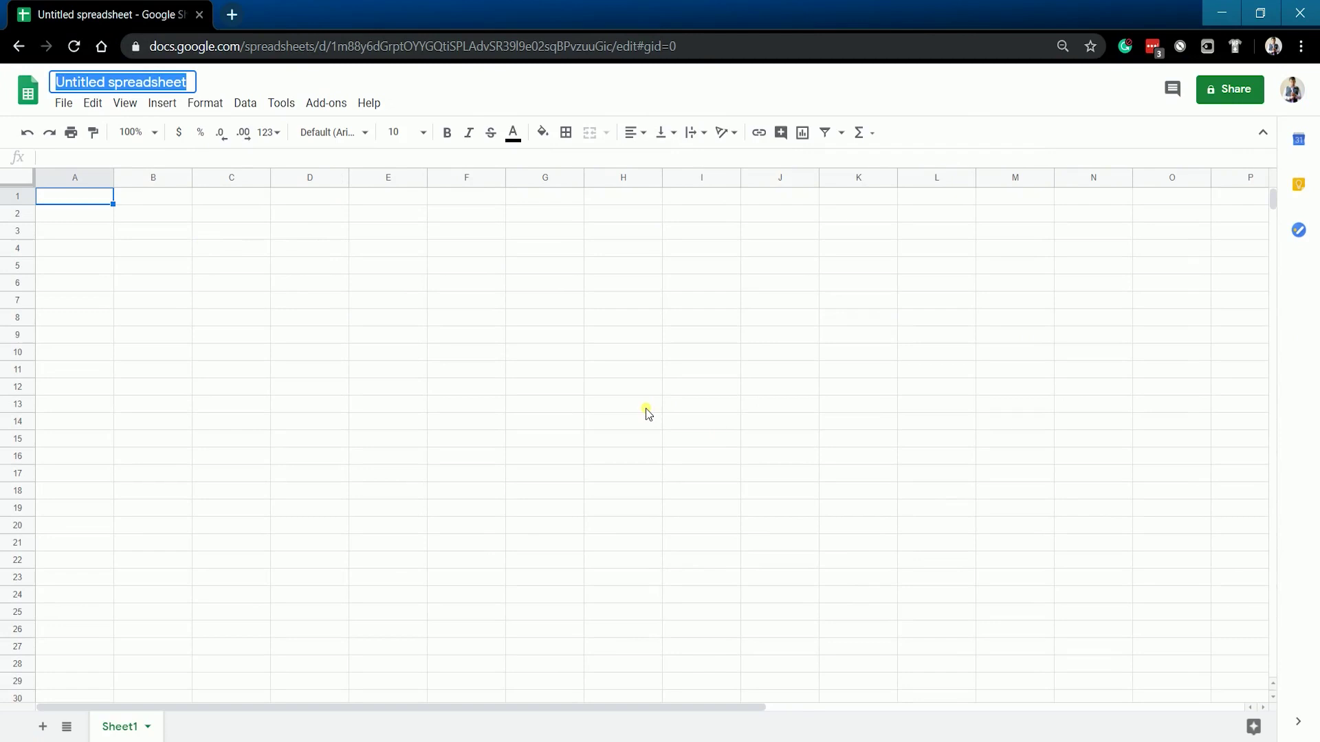
pyautogui.write('Contacts')
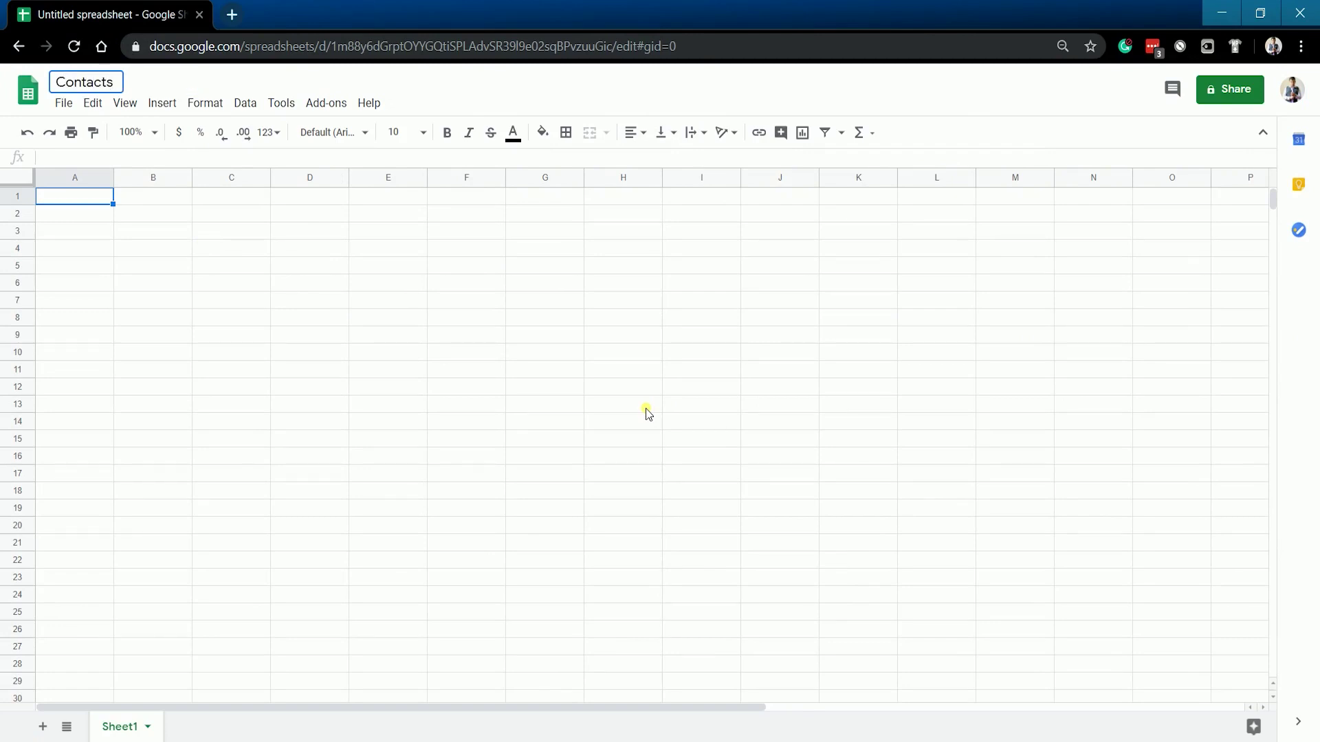
pyautogui.click(639, 410)
pyautogui.click(77, 200)
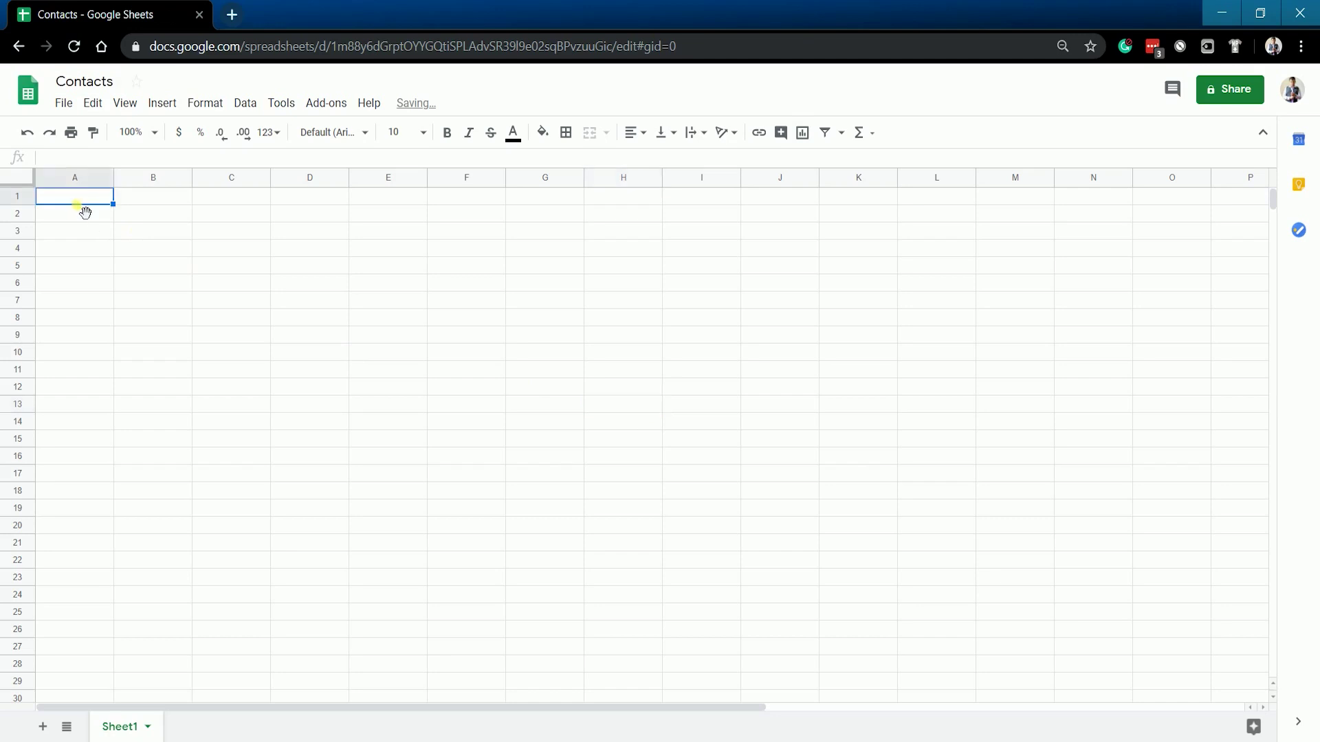
# Step: Enter headers Email Address, First Name, Last Name, Company, Phone Number, Location in A1–F1
pyautogui.click(17, 196)
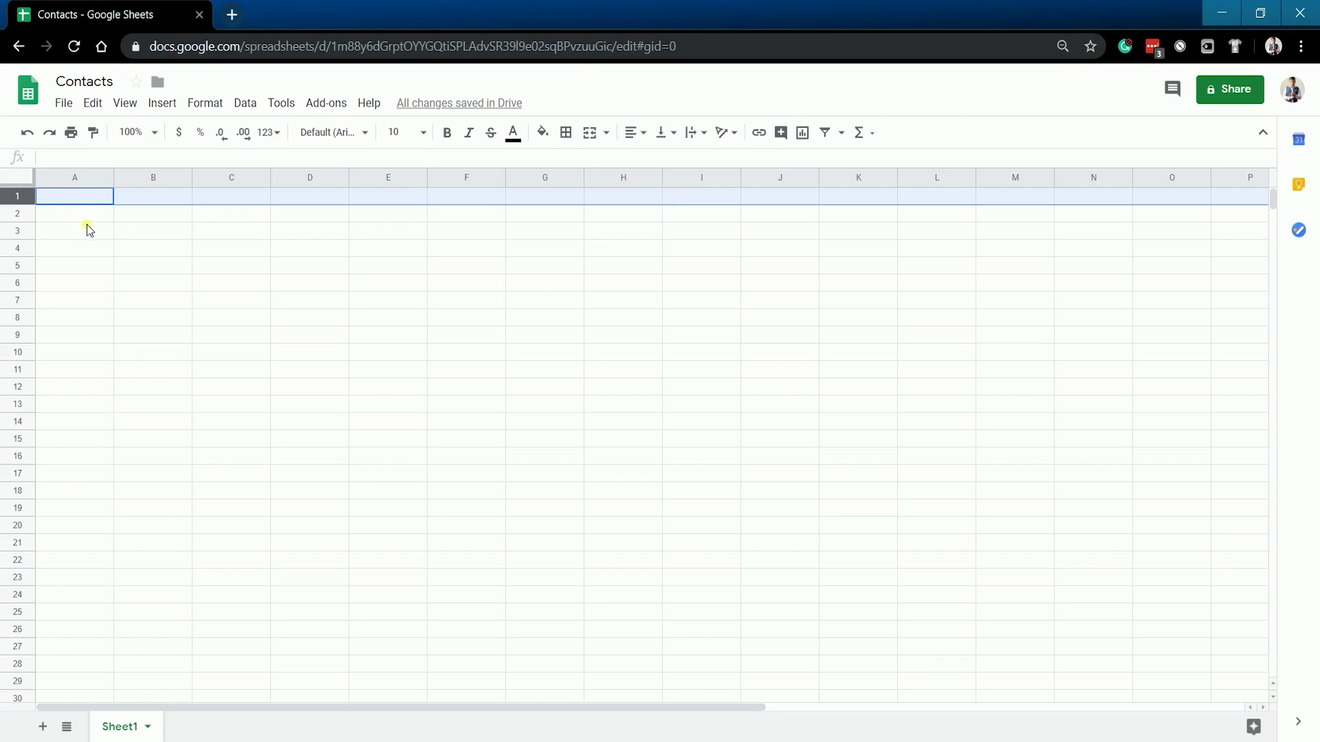
pyautogui.click(88, 197)
pyautogui.click(371, 186)
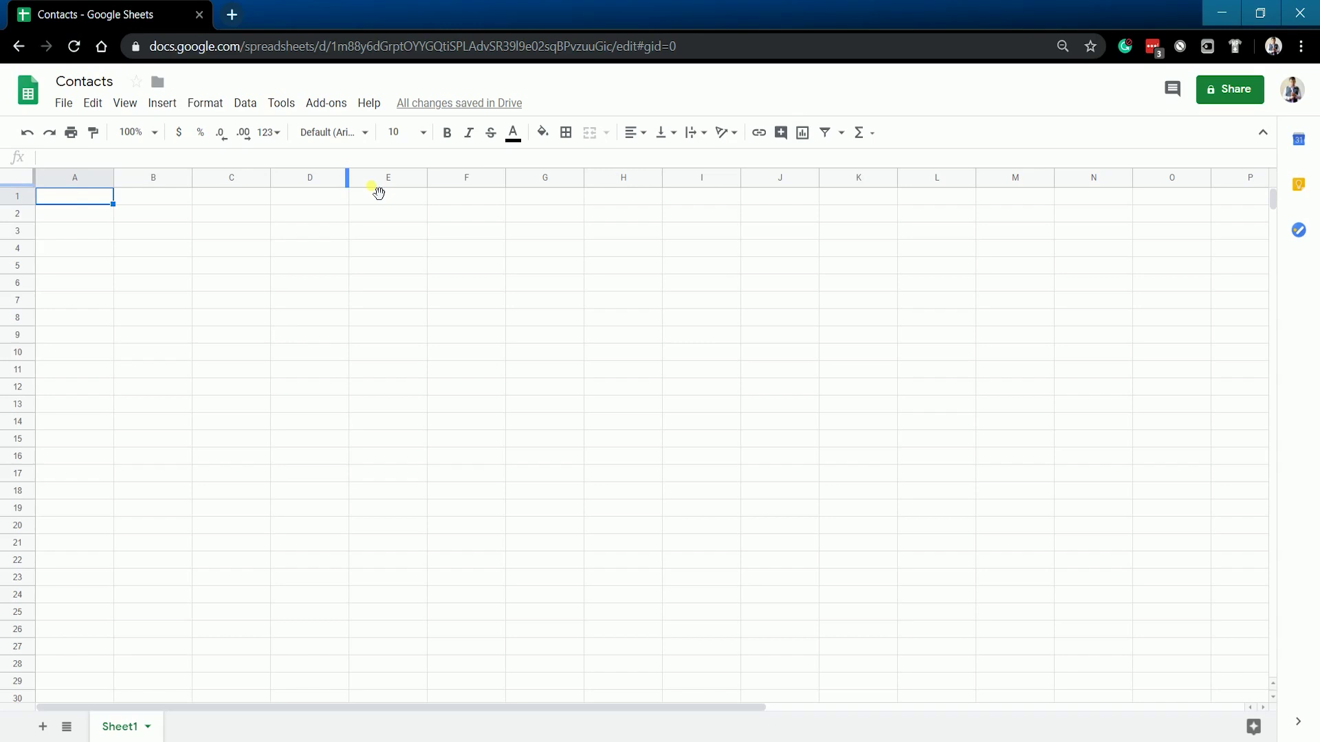
pyautogui.write('Email ')
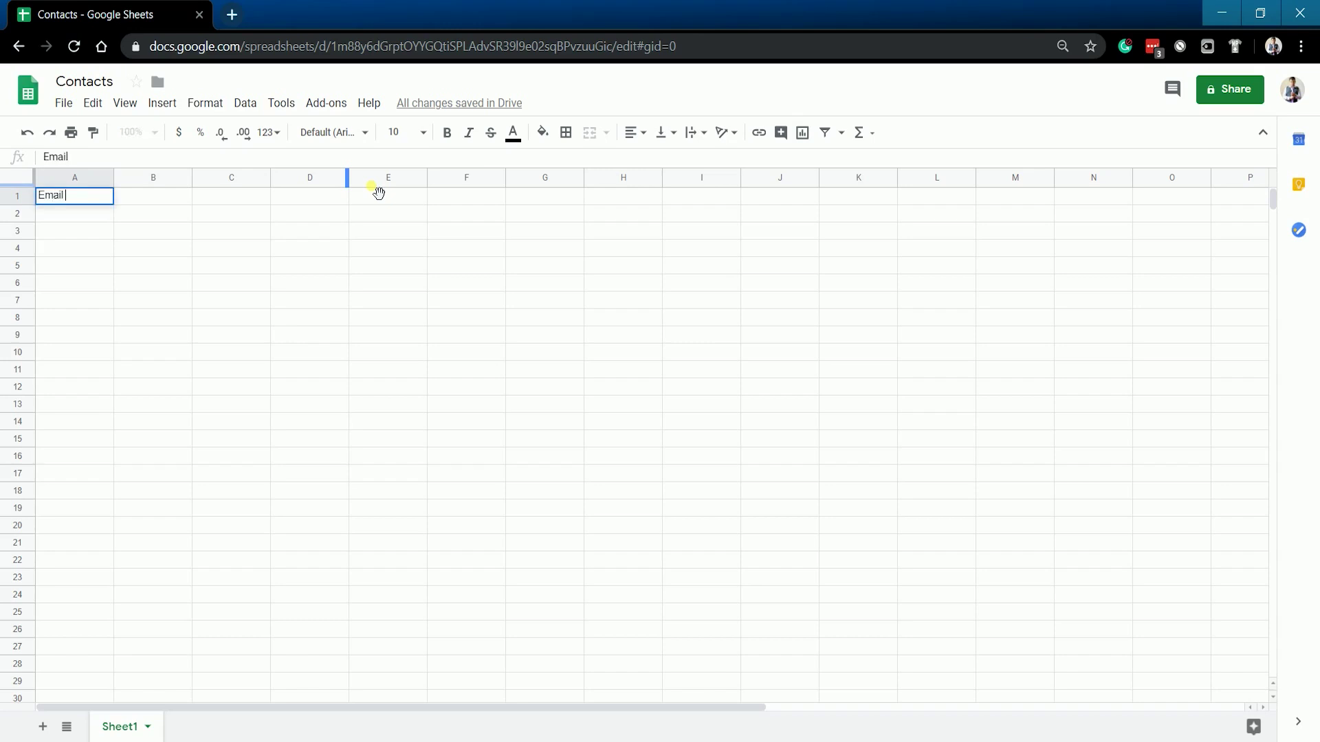
pyautogui.write('Address')
pyautogui.press('Tab')
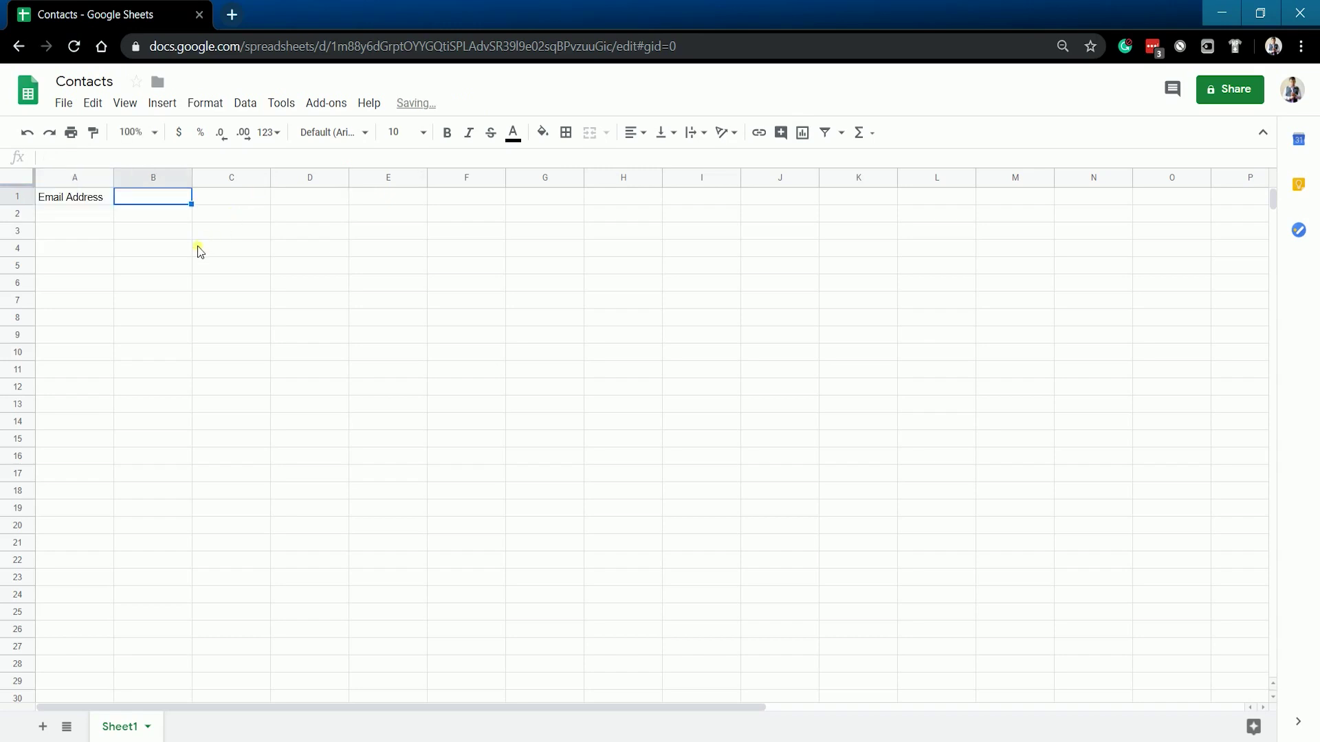
pyautogui.write('First Name')
pyautogui.press('Tab')
pyautogui.write('Last Name')
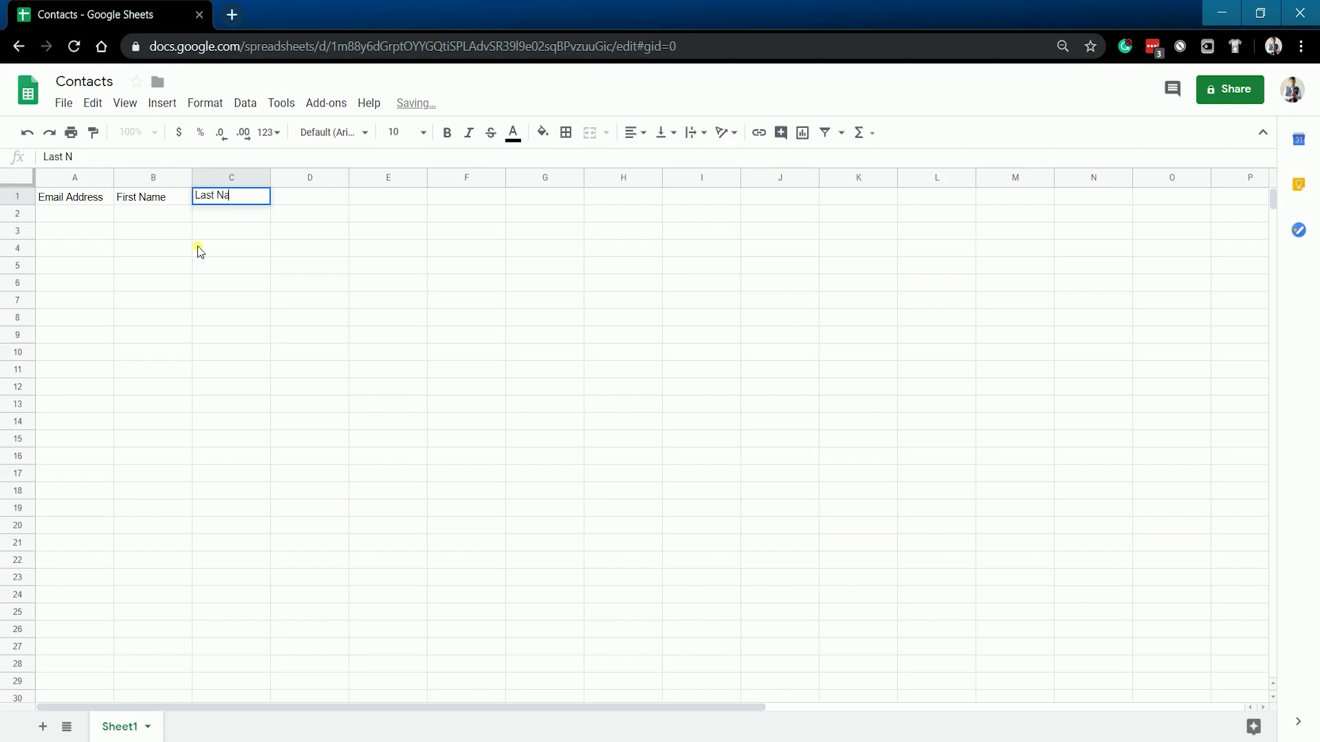
pyautogui.press('Tab')
pyautogui.write('Company')
pyautogui.press('Tab')
pyautogui.write('Phone Number')
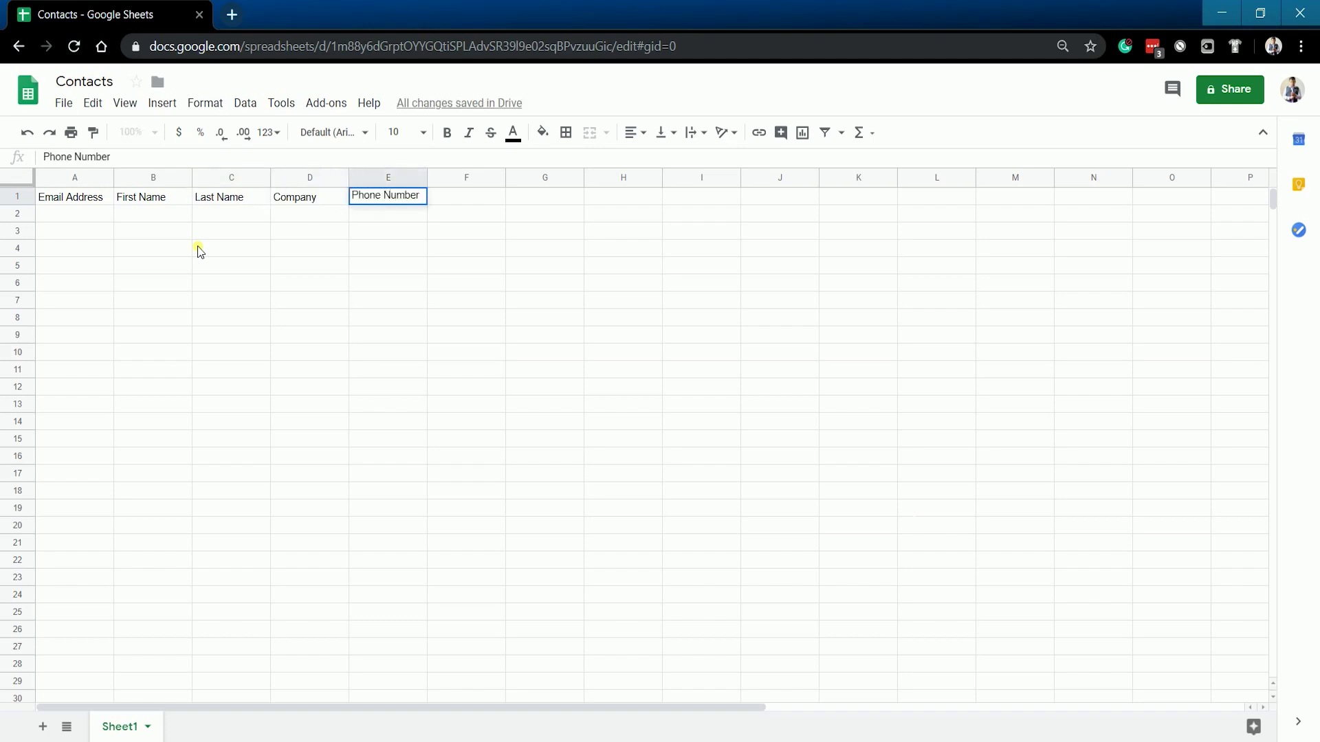
pyautogui.press('Tab')
pyautogui.write('Location')
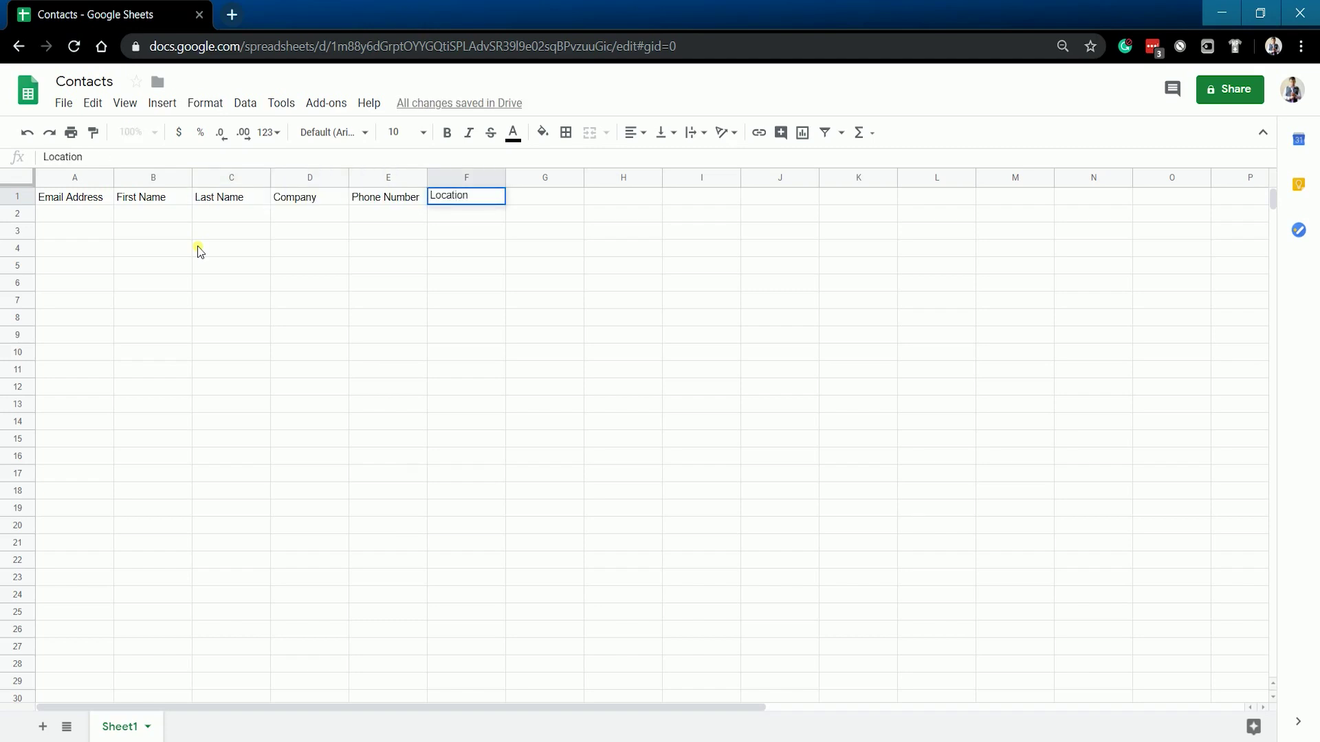
pyautogui.press('Return')
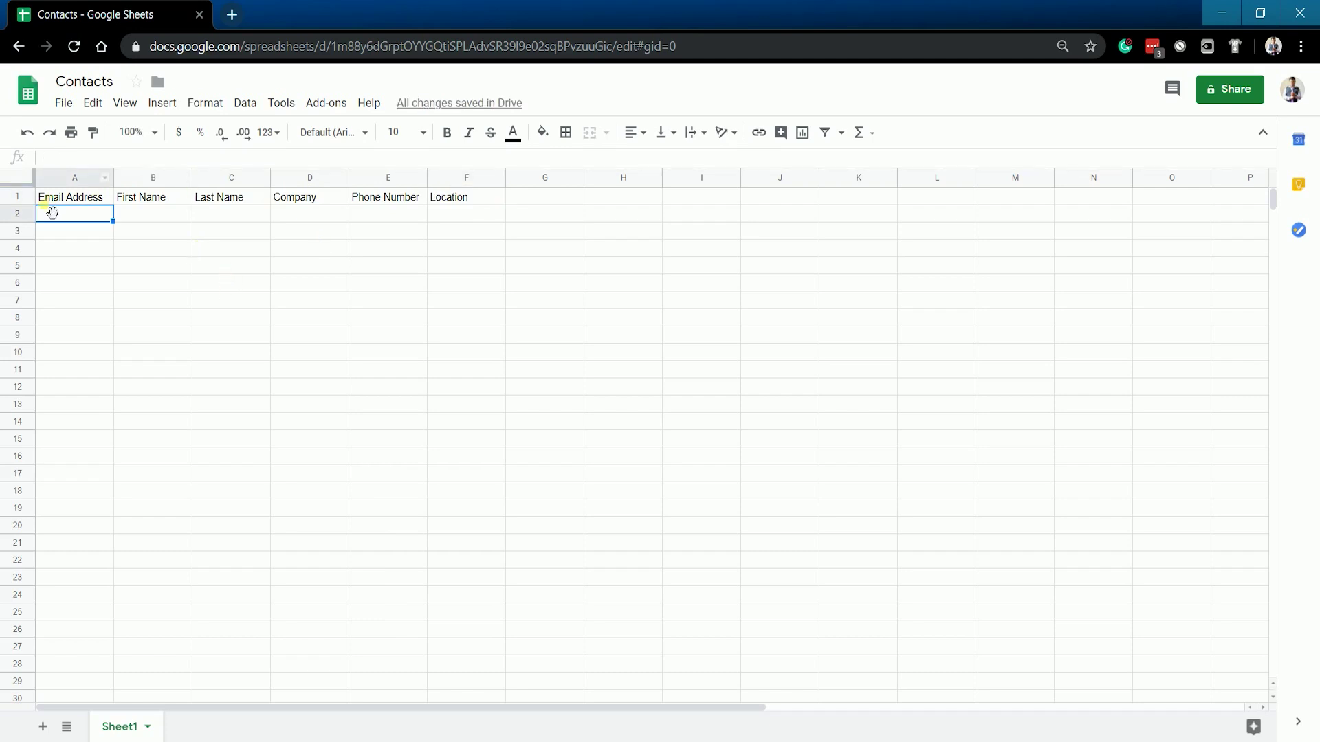
# Step: Make the header row bold and widen columns A and C–E to fit
pyautogui.click(17, 196)
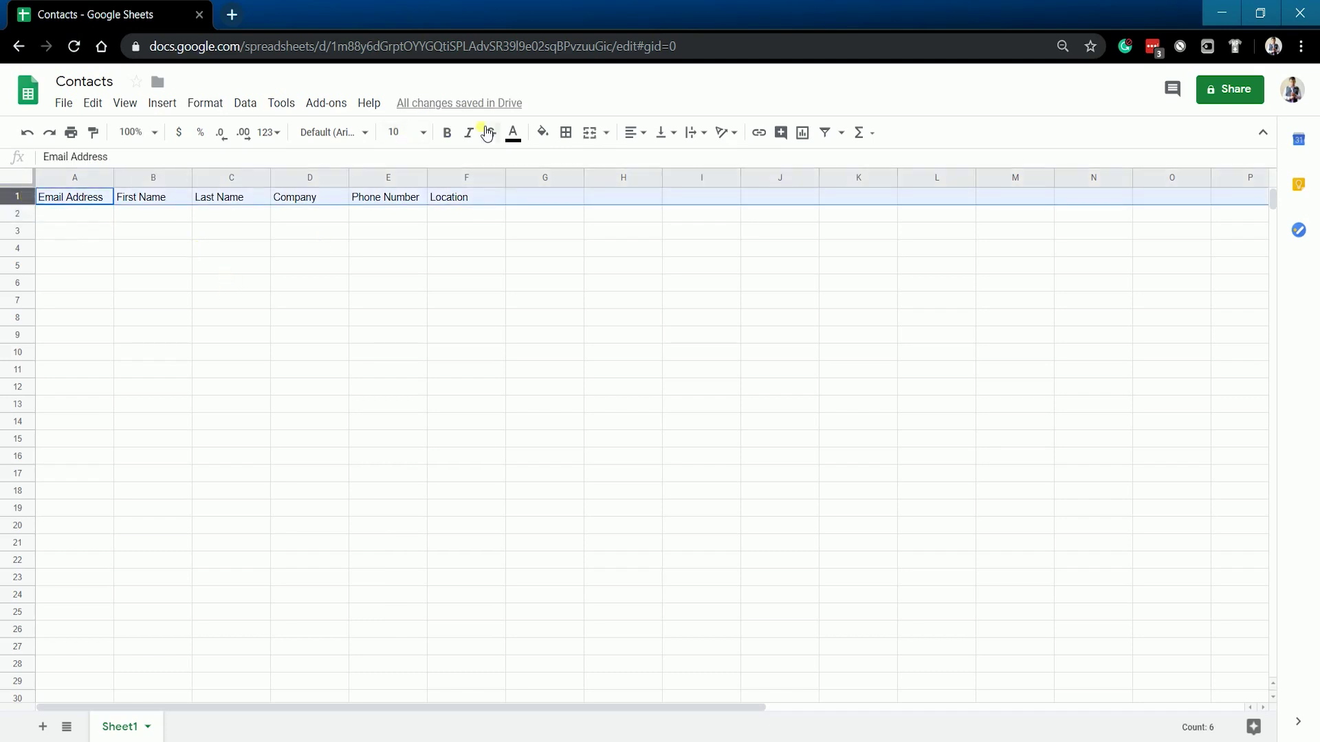
pyautogui.click(446, 132)
pyautogui.click(103, 216)
pyautogui.moveTo(191, 177); pyautogui.dragTo(716, 181)
pyautogui.moveTo(868, 183); pyautogui.dragTo(862, 185)
# Step: Enter the first contact in row 2: e-mail, name, company RH Builders, phone, Denver, CO
pyautogui.click(592, 297)
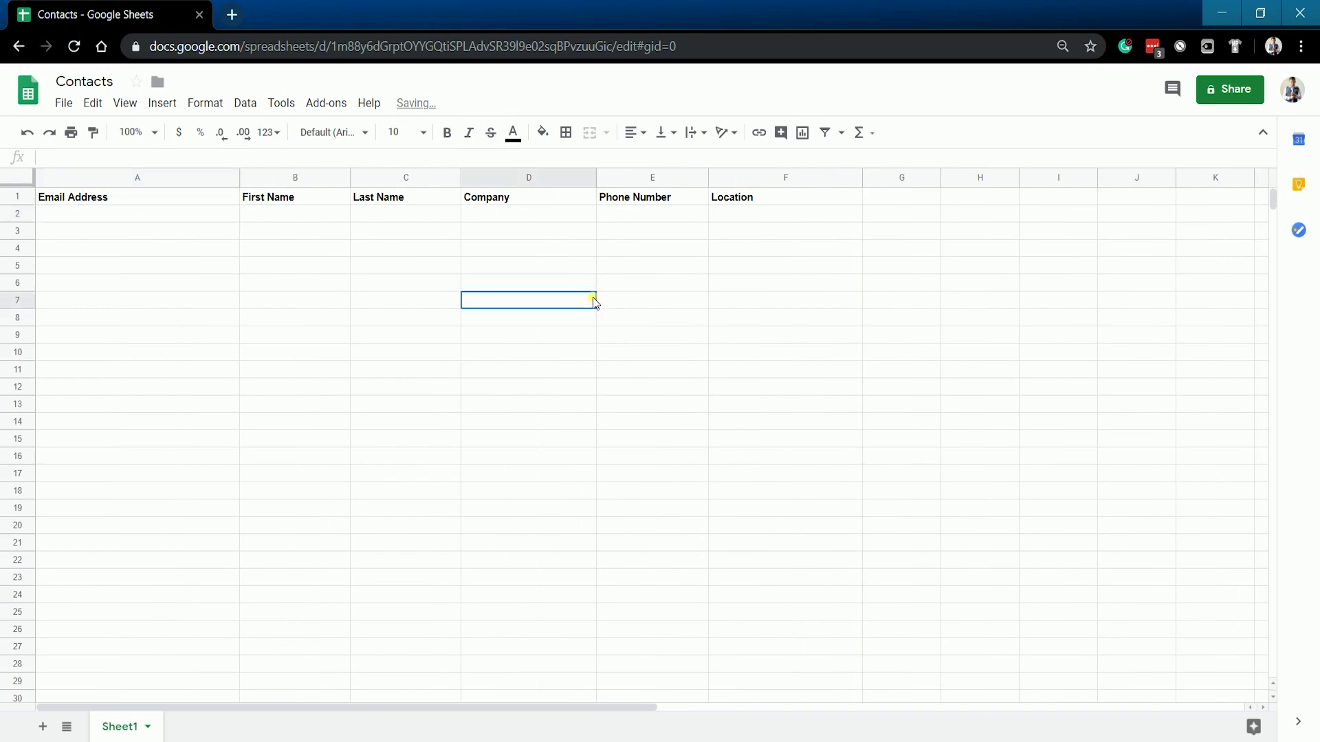
pyautogui.click(142, 213)
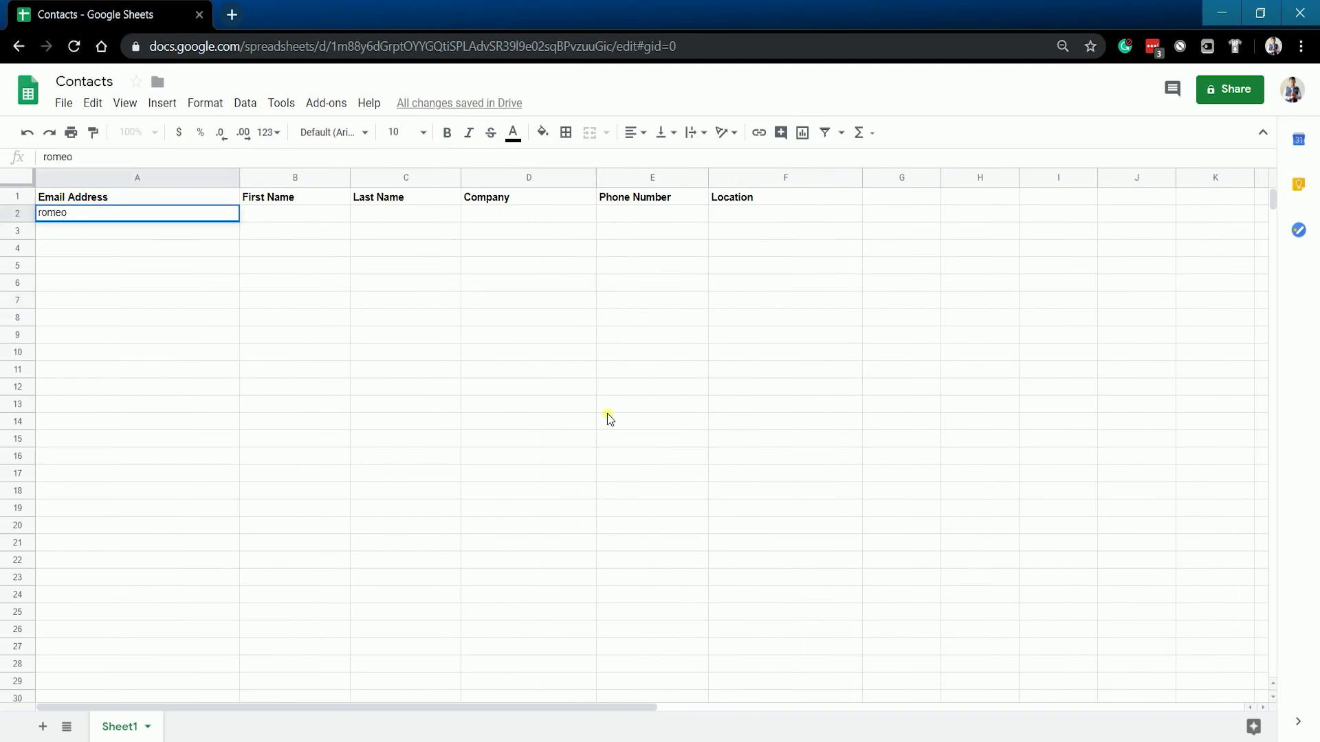
pyautogui.press('Tab')
pyautogui.press('Tab')
pyautogui.press('Tab')
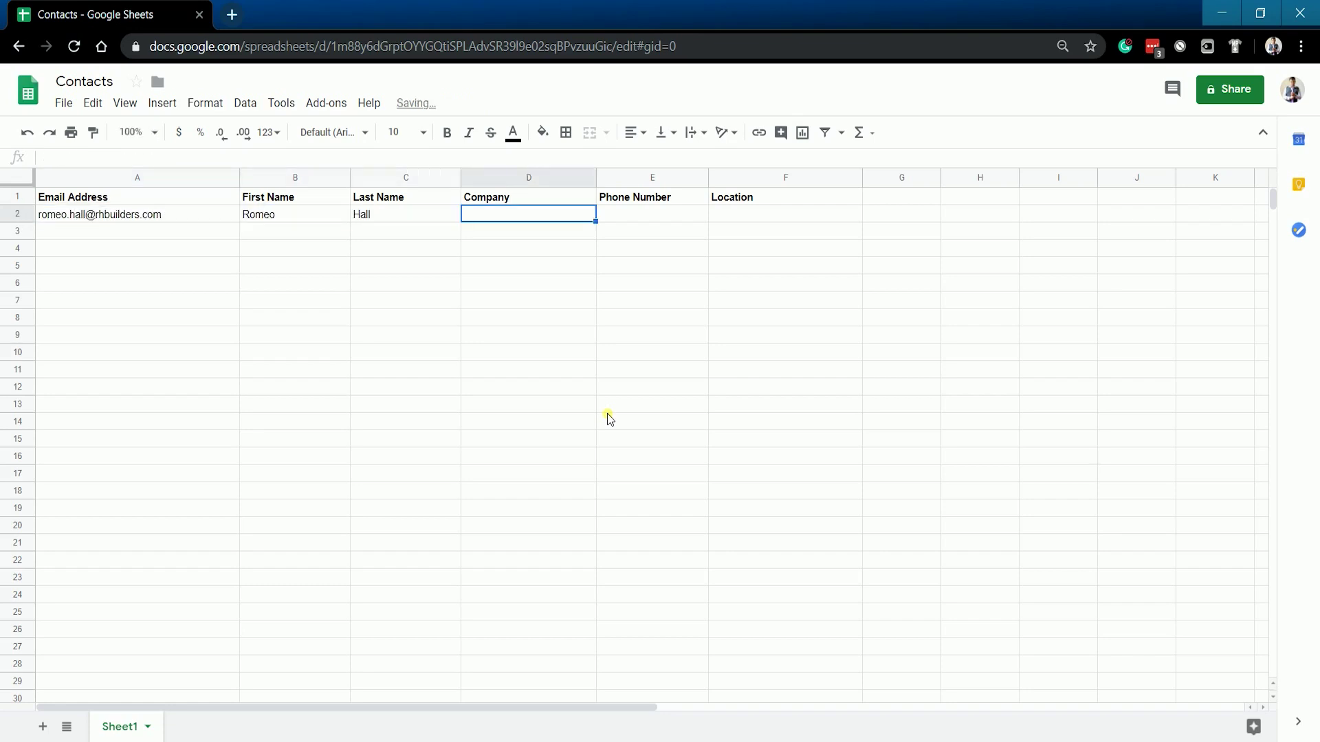
pyautogui.write('RH Builders')
pyautogui.press('Tab')
pyautogui.write('867456321')
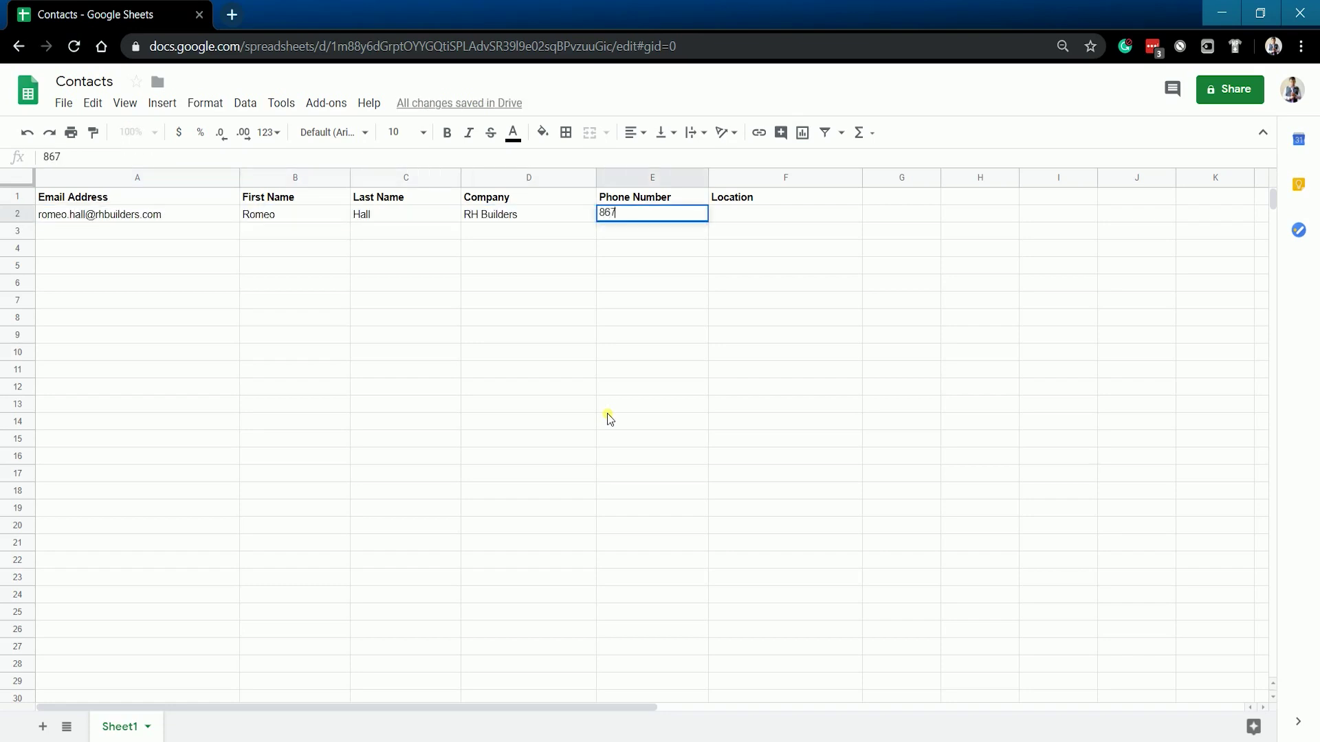
pyautogui.press('Tab')
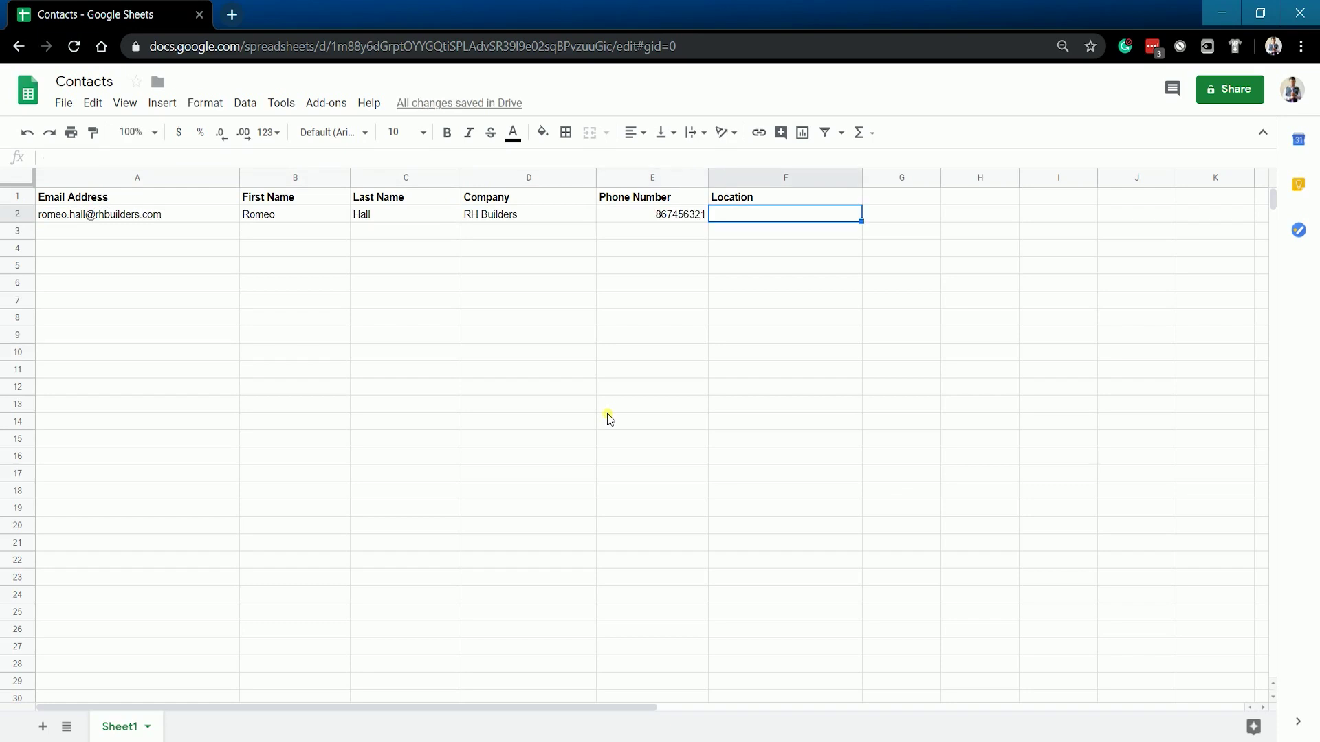
pyautogui.write('Denver, CO')
pyautogui.press('Return')
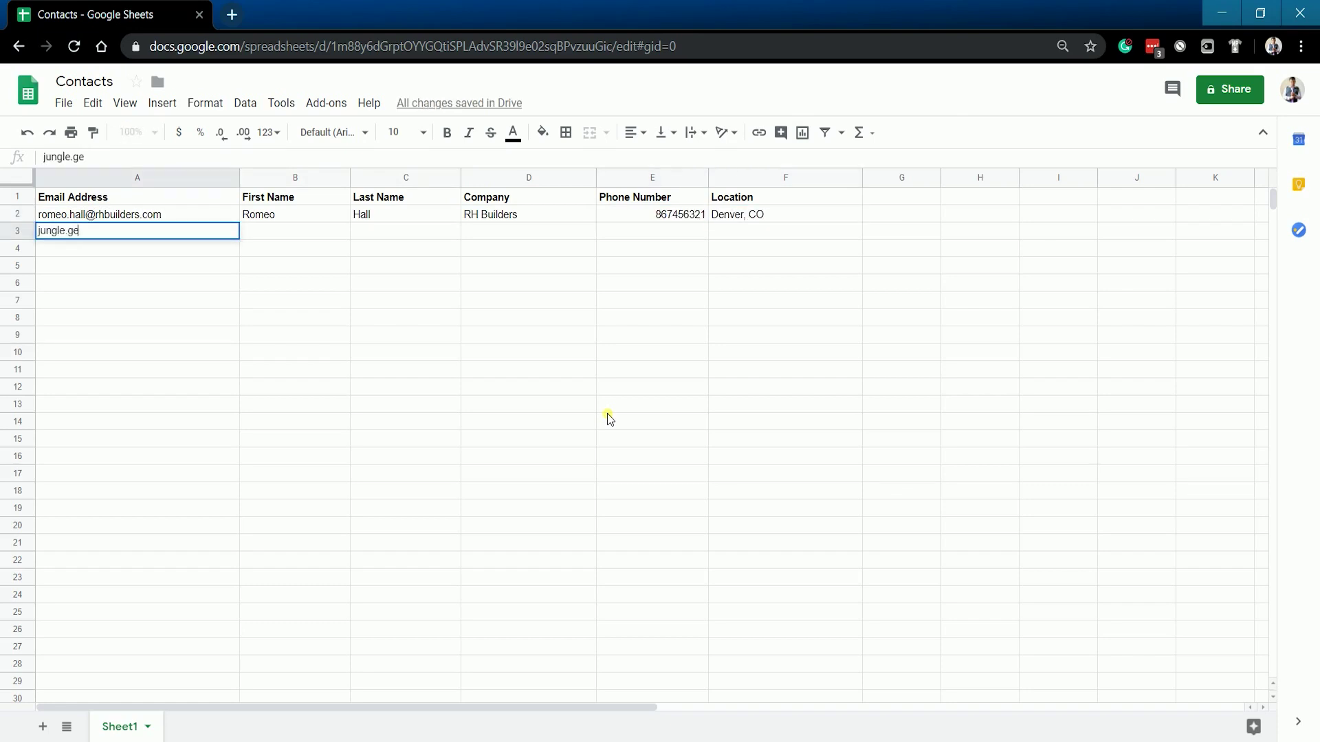
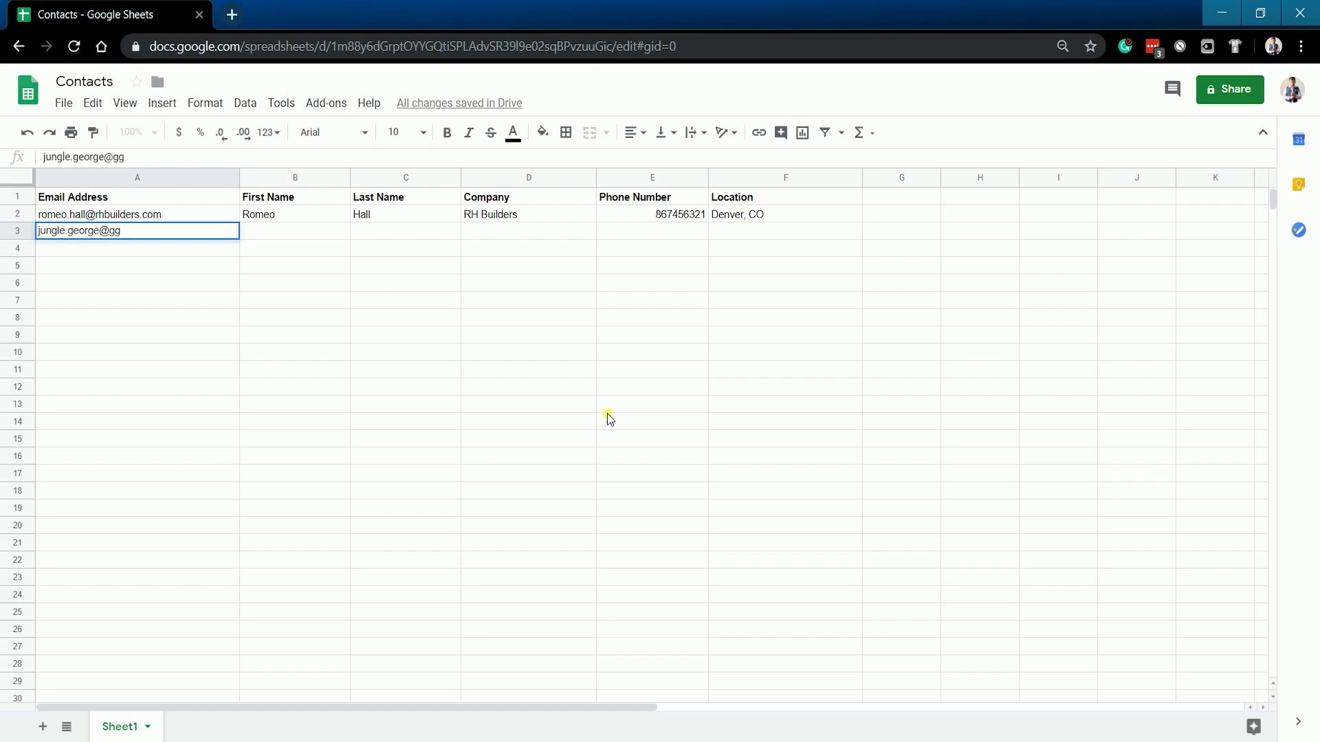
# Step: Enter the second contact in row 3: e-mail, name, company GJ Zoo, phone, New York, NY
pyautogui.press('Tab')
pyautogui.write('George')
pyautogui.press('Tab')
pyautogui.write('Jungle')
pyautogui.press('Tab')
pyautogui.write('GJ Zoo')
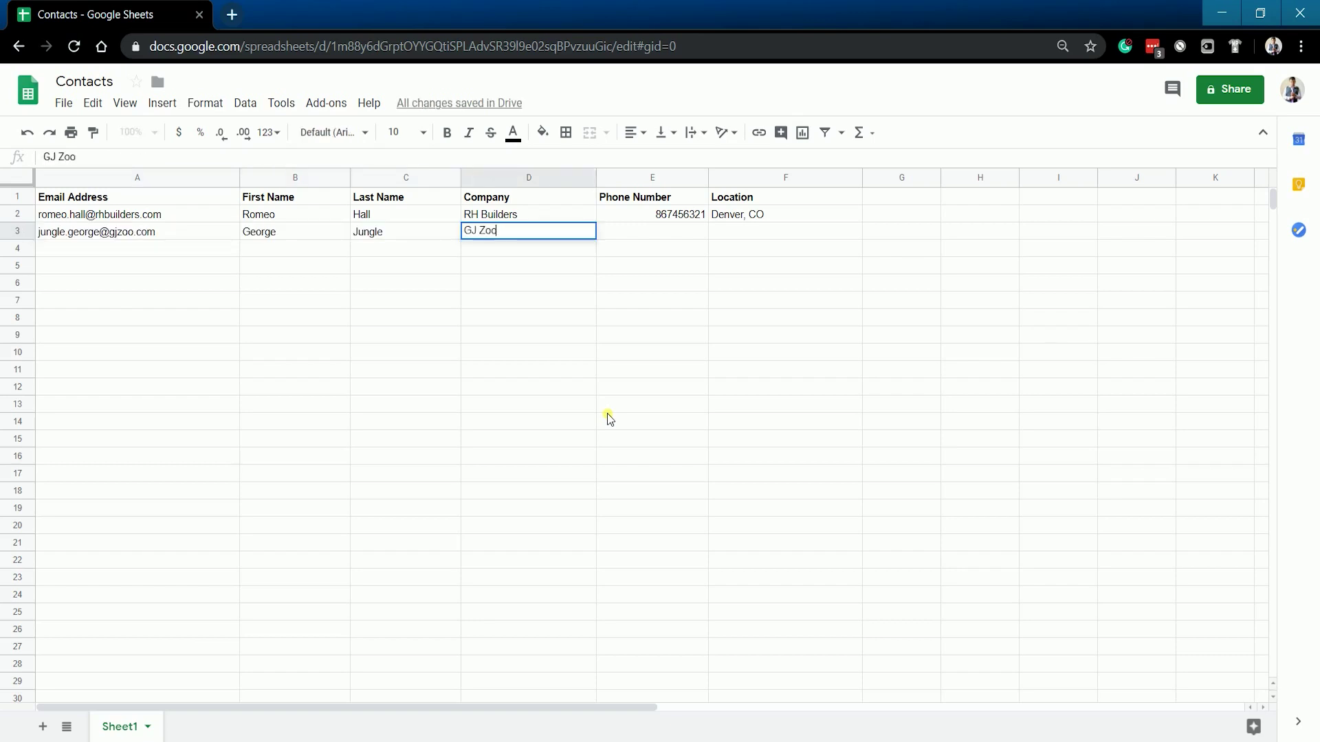
pyautogui.press('Tab')
pyautogui.write('321545887')
pyautogui.press('Tab')
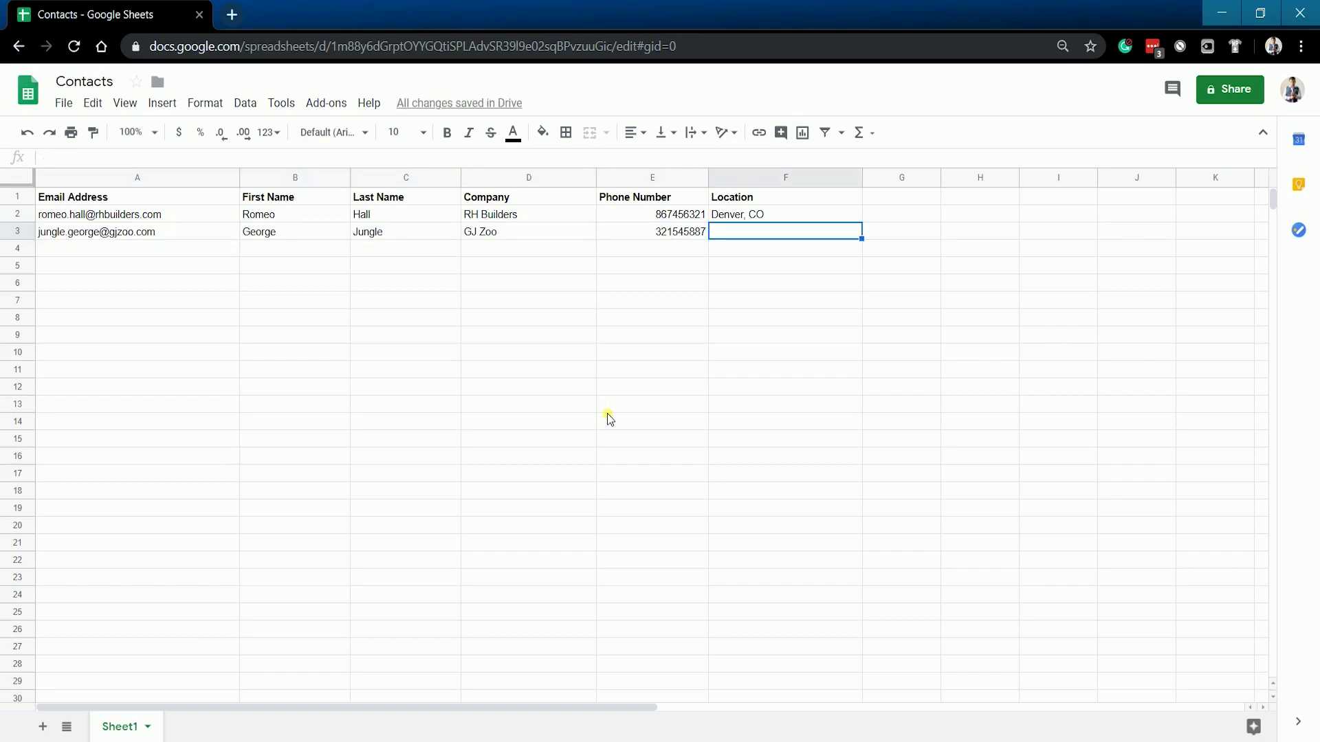
pyautogui.write('New York, NY')
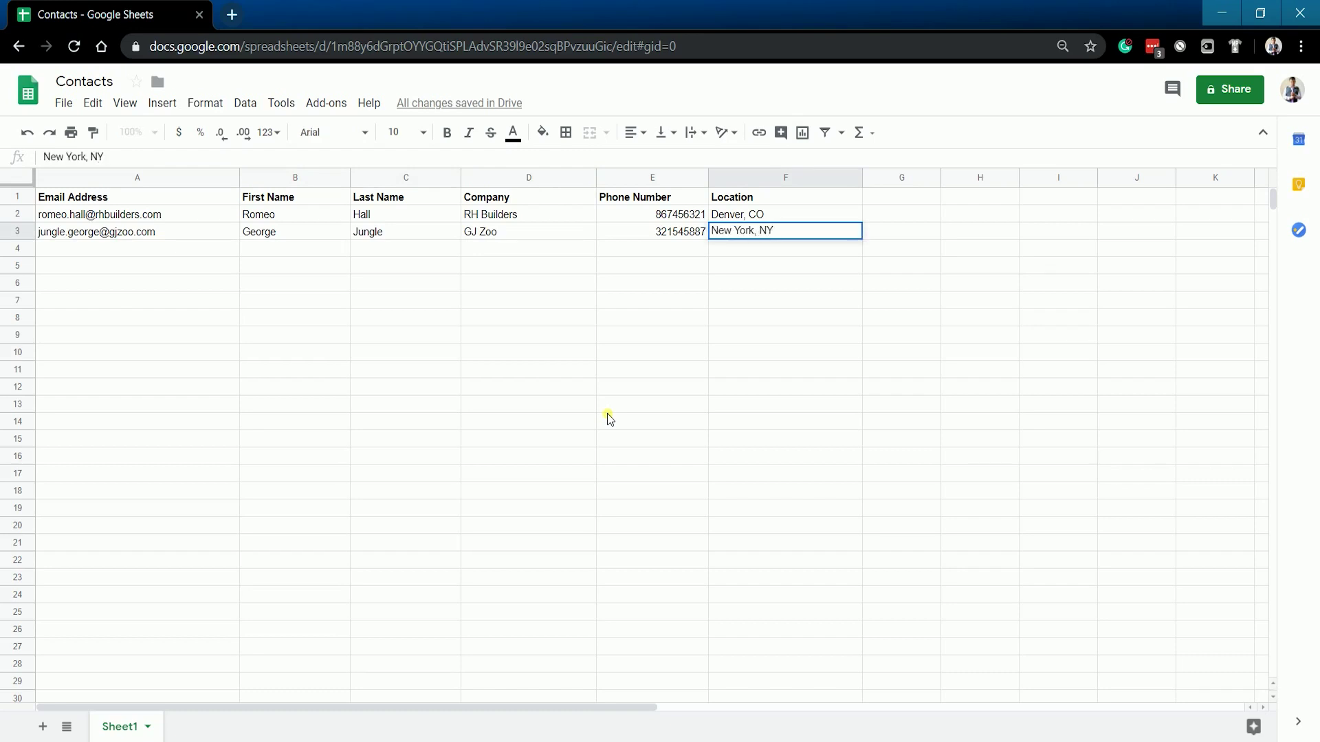
pyautogui.press('Return')
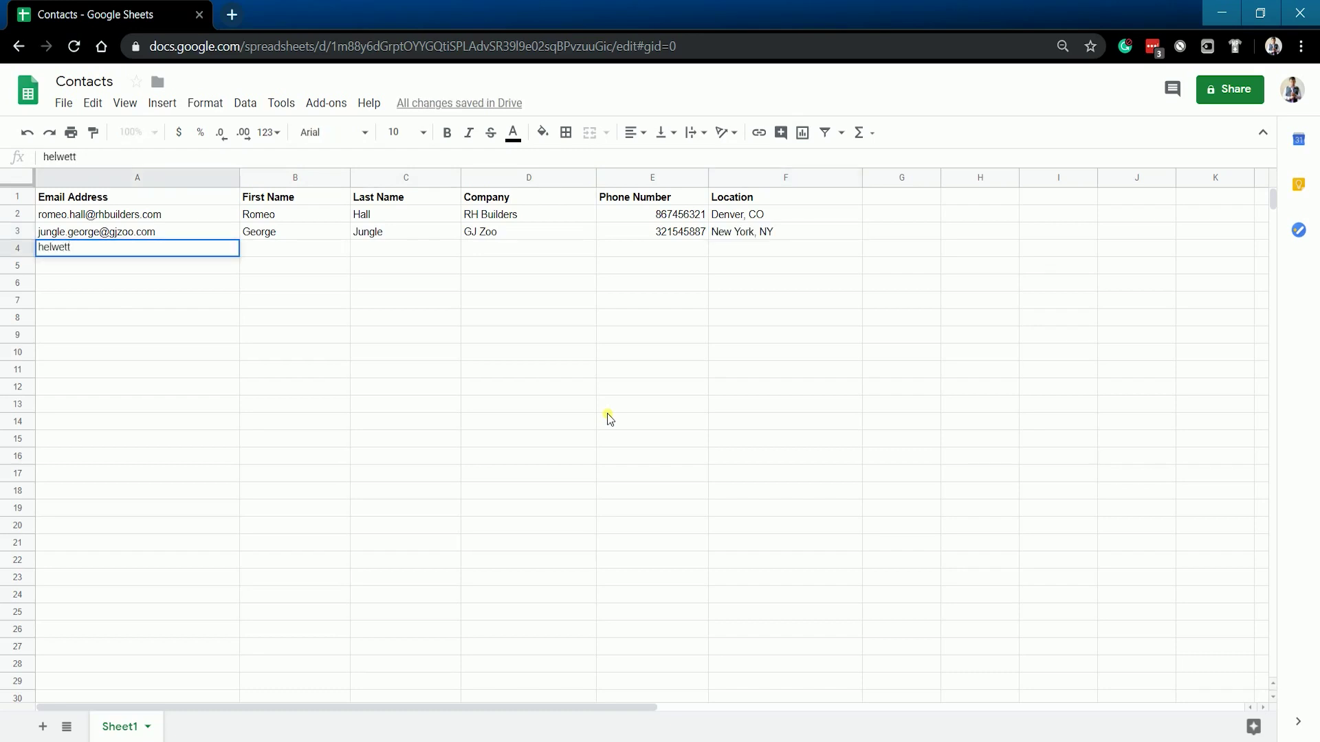
# Step: Enter the third contact in row 4: e-mail, name, HP Computers, phone, San Francisco, CA
pyautogui.press('Tab')
pyautogui.write('Helwett')
pyautogui.press('Tab')
pyautogui.write('Packet')
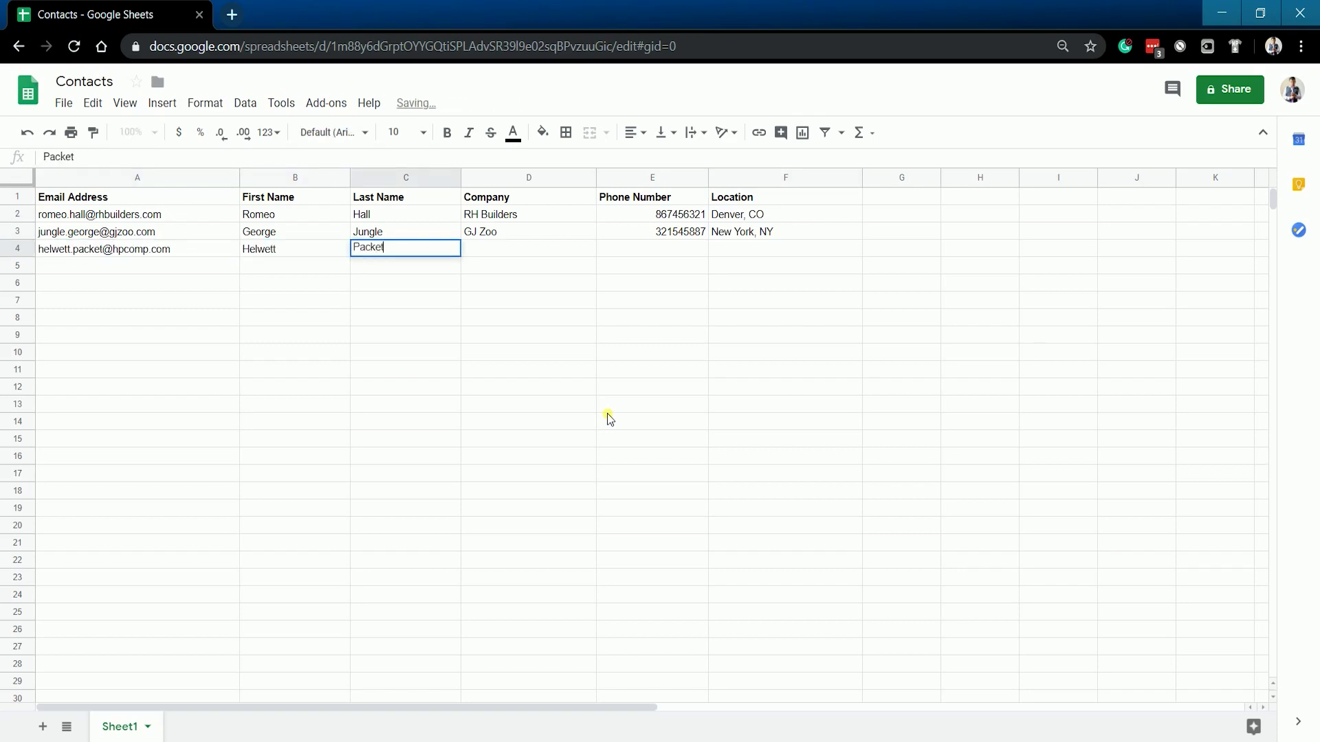
pyautogui.press('Tab')
pyautogui.write('HP Computers')
pyautogui.press('Tab')
pyautogui.write('156')
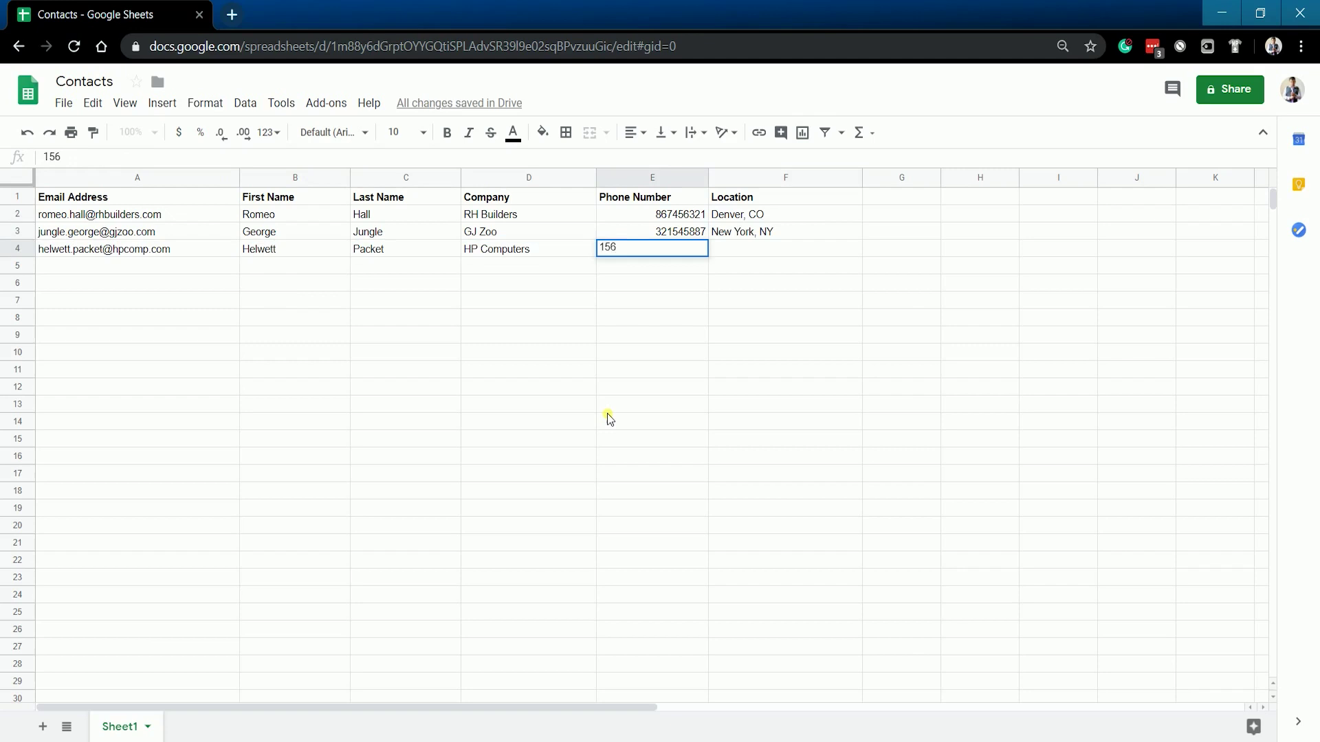
pyautogui.press('BackSpace')
pyautogui.press('BackSpace')
pyautogui.press('BackSpace')
pyautogui.write('845312554')
pyautogui.click(800, 251)
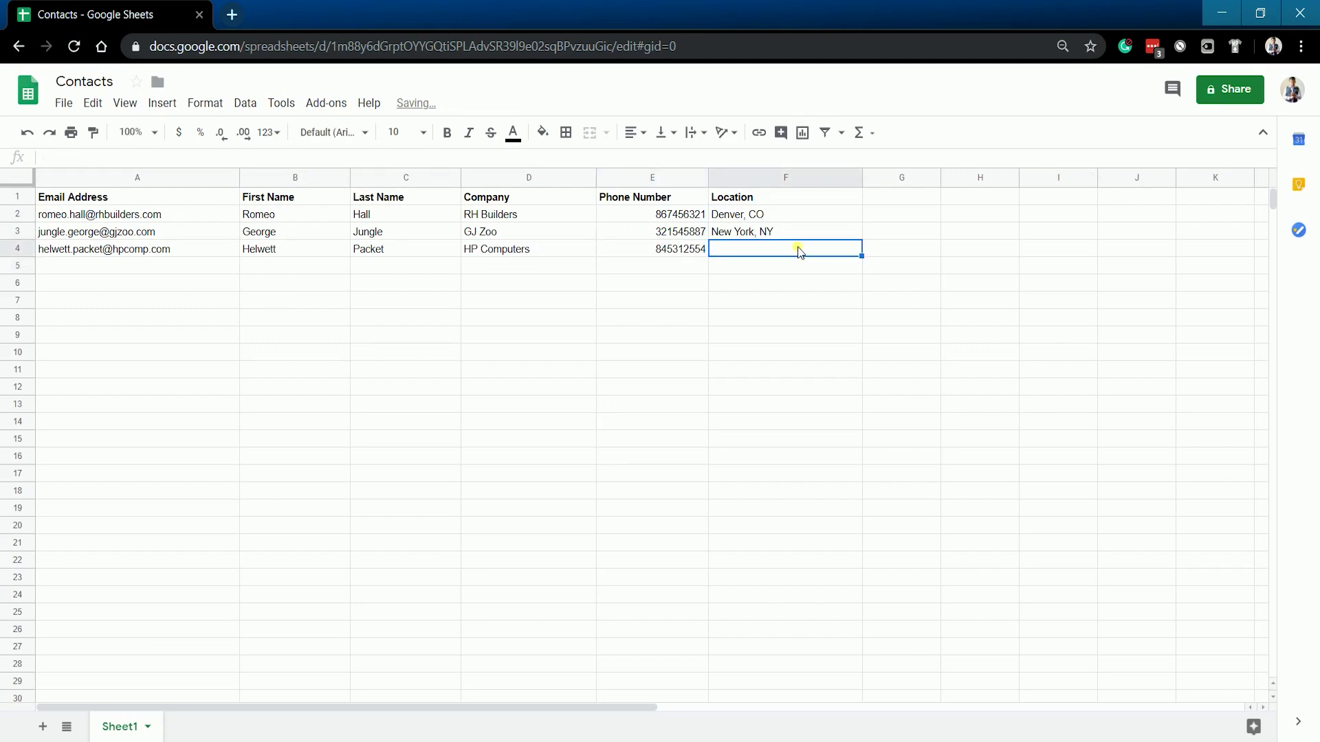
pyautogui.write('San Francisco, CA')
pyautogui.press('Return')
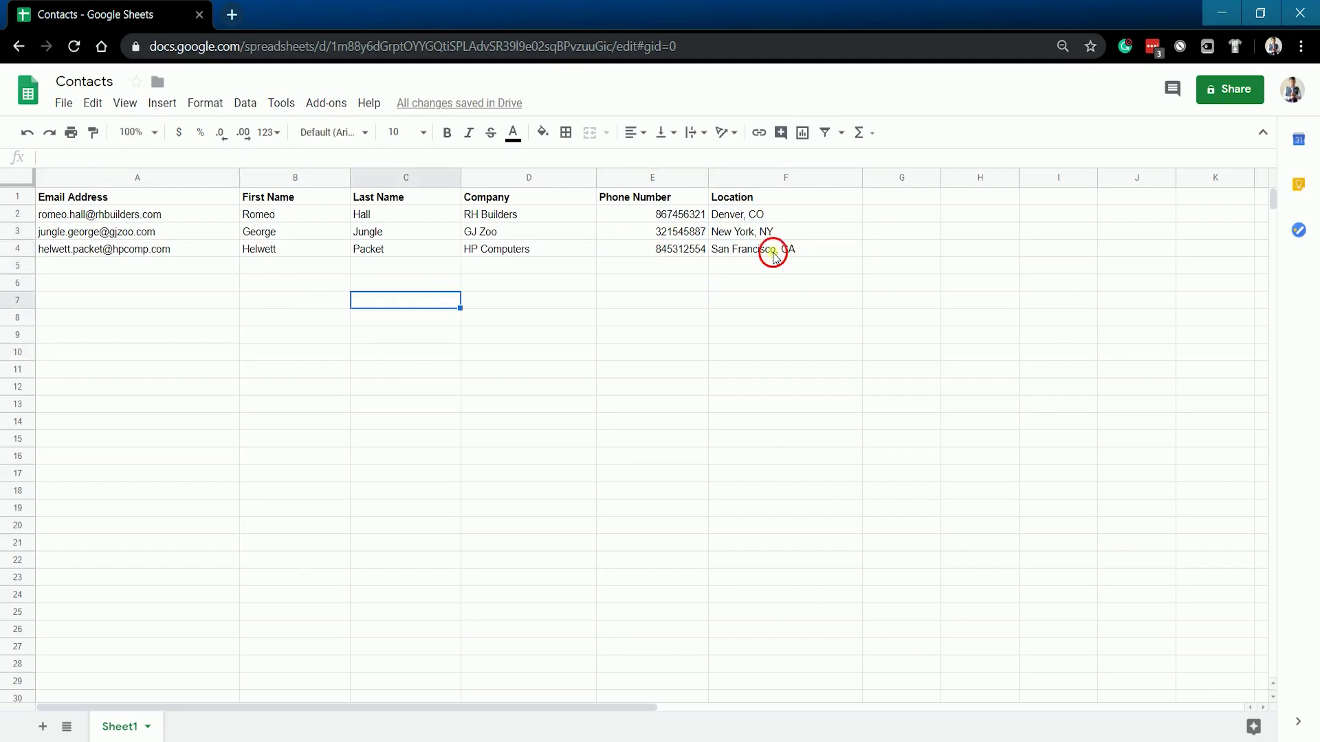
pyautogui.moveTo(774, 255)
pyautogui.mouseDown()
pyautogui.moveTo(118, 213)
pyautogui.moveTo(777, 249)
pyautogui.mouseUp()
pyautogui.click(371, 375)
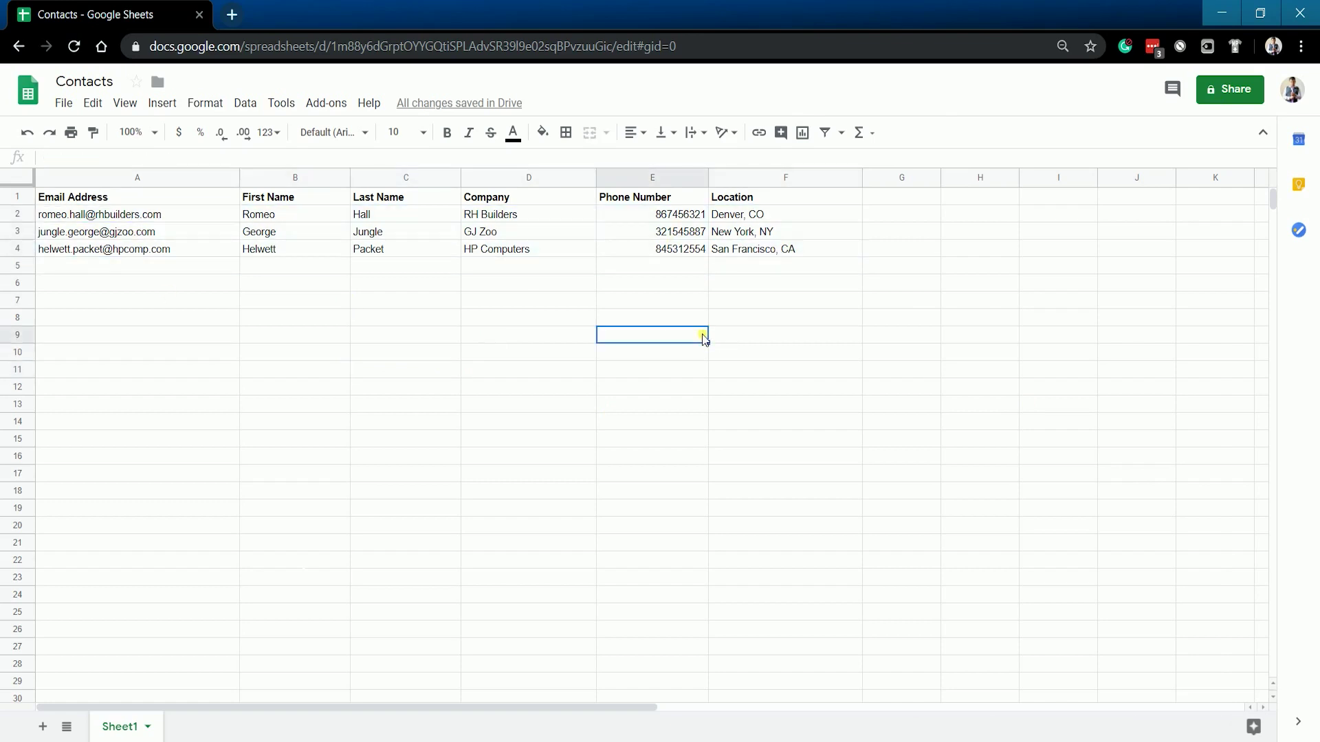
# Step: Download the sheet as Comma-separated values (.csv, current sheet) from the File menu
pyautogui.click(62, 105)
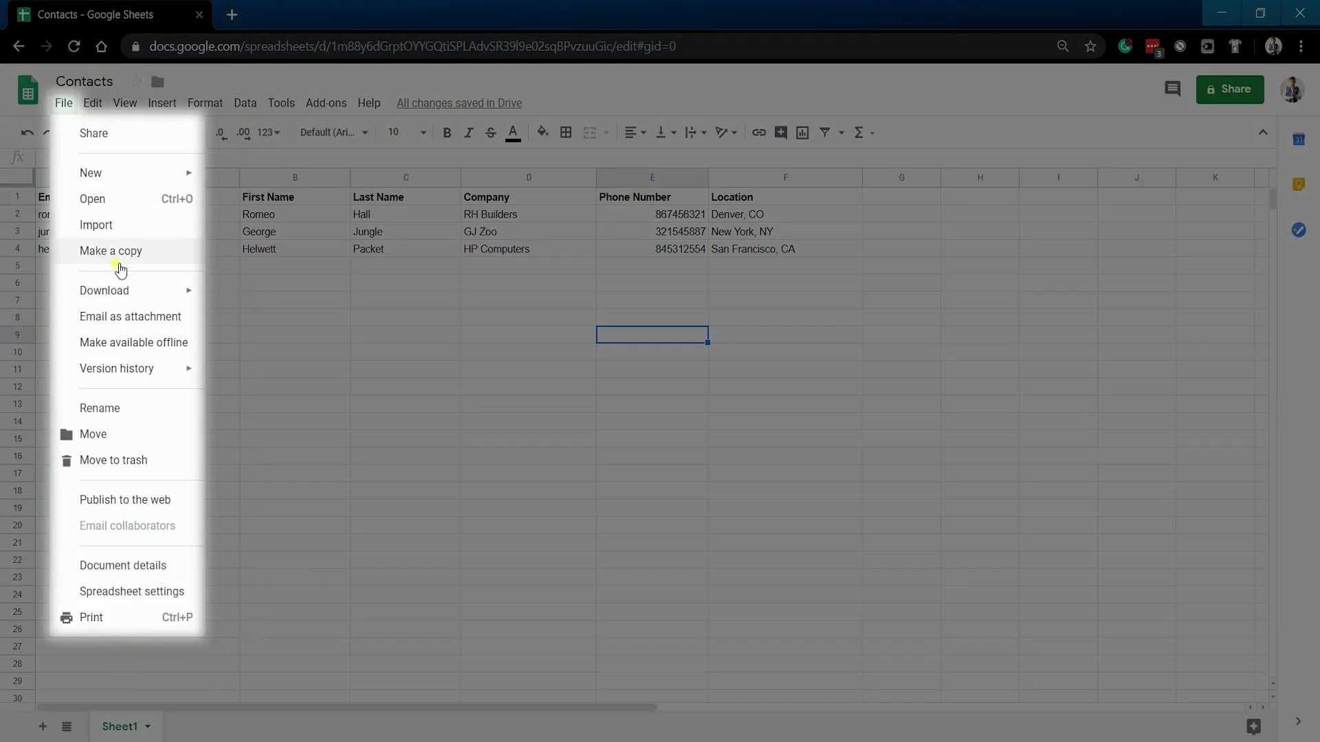
pyautogui.moveTo(137, 294)
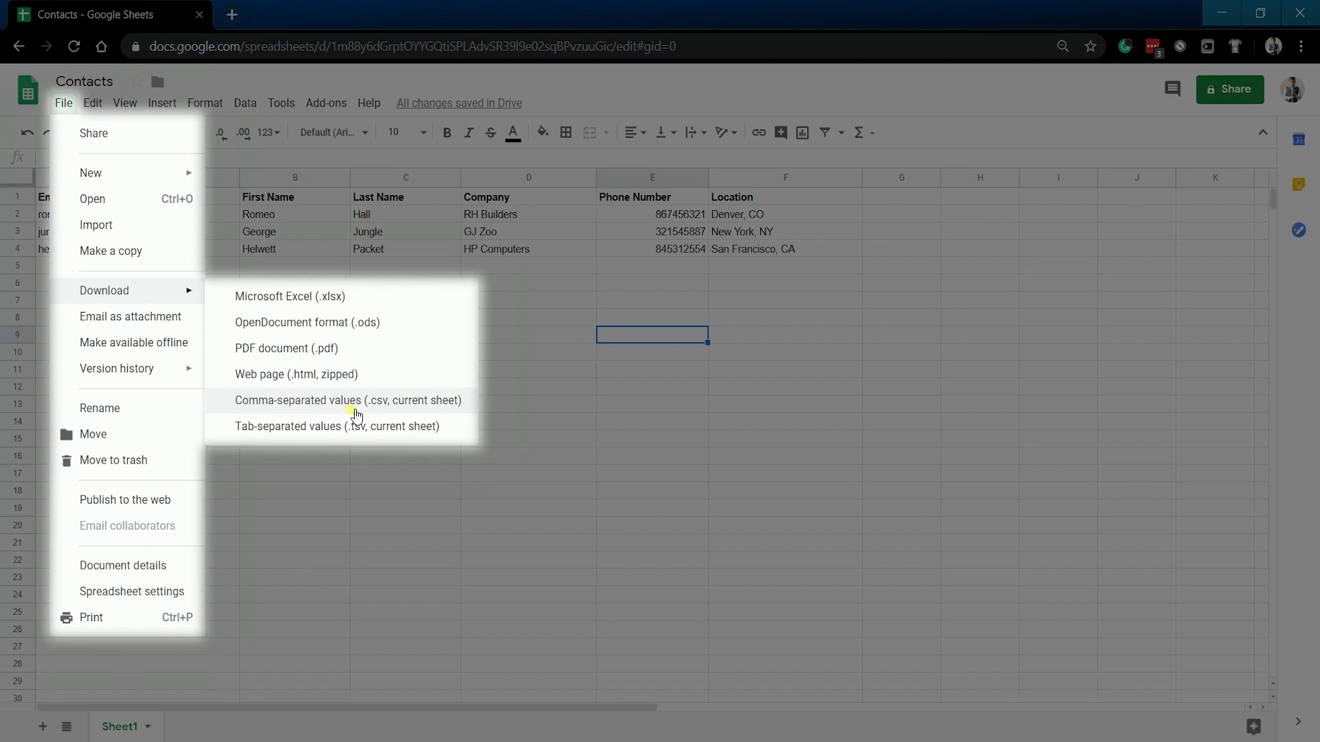
pyautogui.click(460, 409)
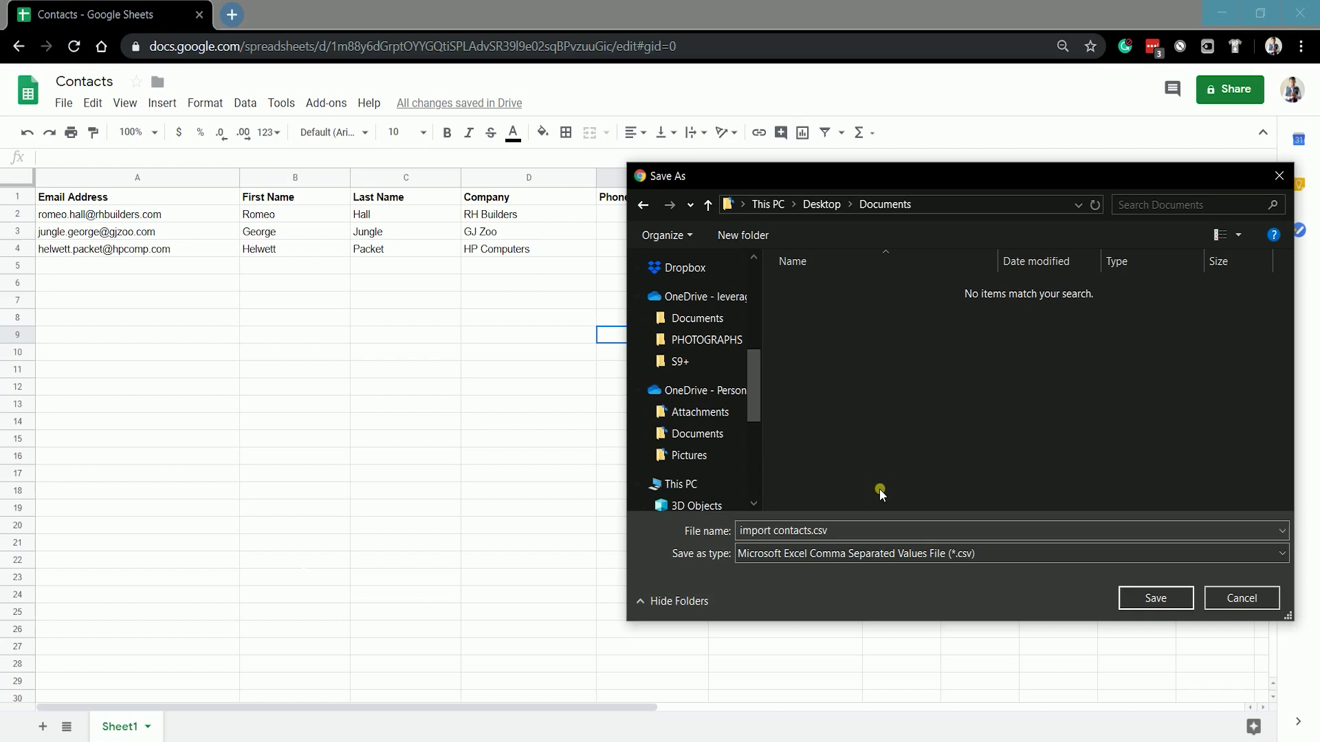
# Step: Save the download as 'import contacts.csv' in the Documents folder
pyautogui.click(900, 532)
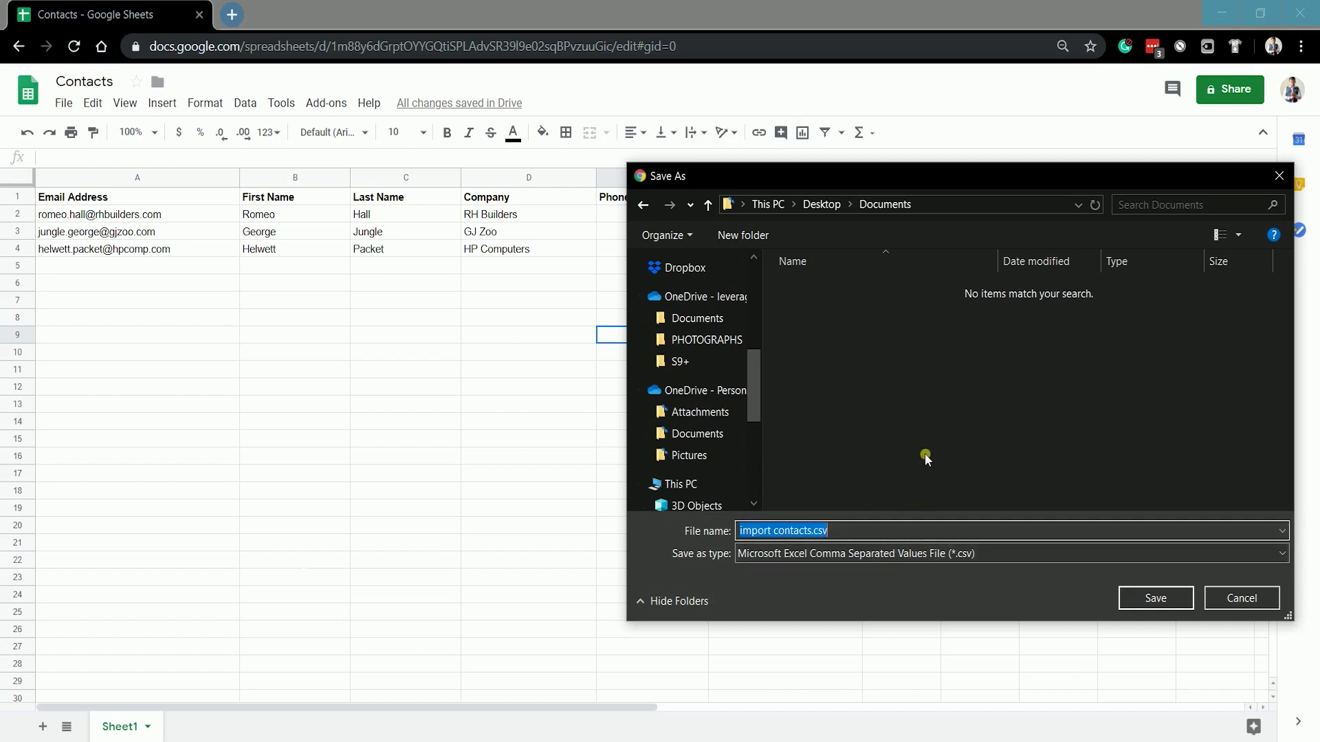
pyautogui.click(1158, 599)
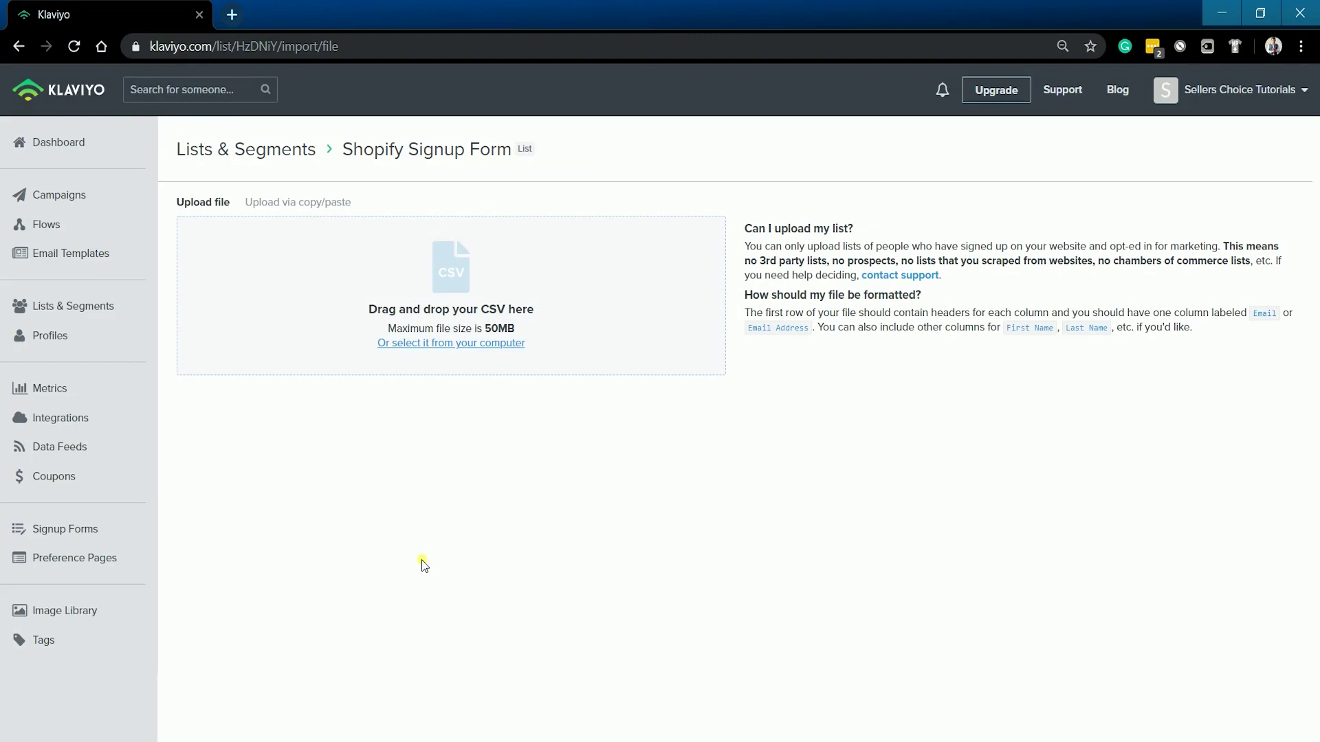
# Step: Upload 'import contacts.csv' to the Klaviyo Shopify Signup Form list, accept the mapping, and import
pyautogui.hotkey('alt', 'Tab')
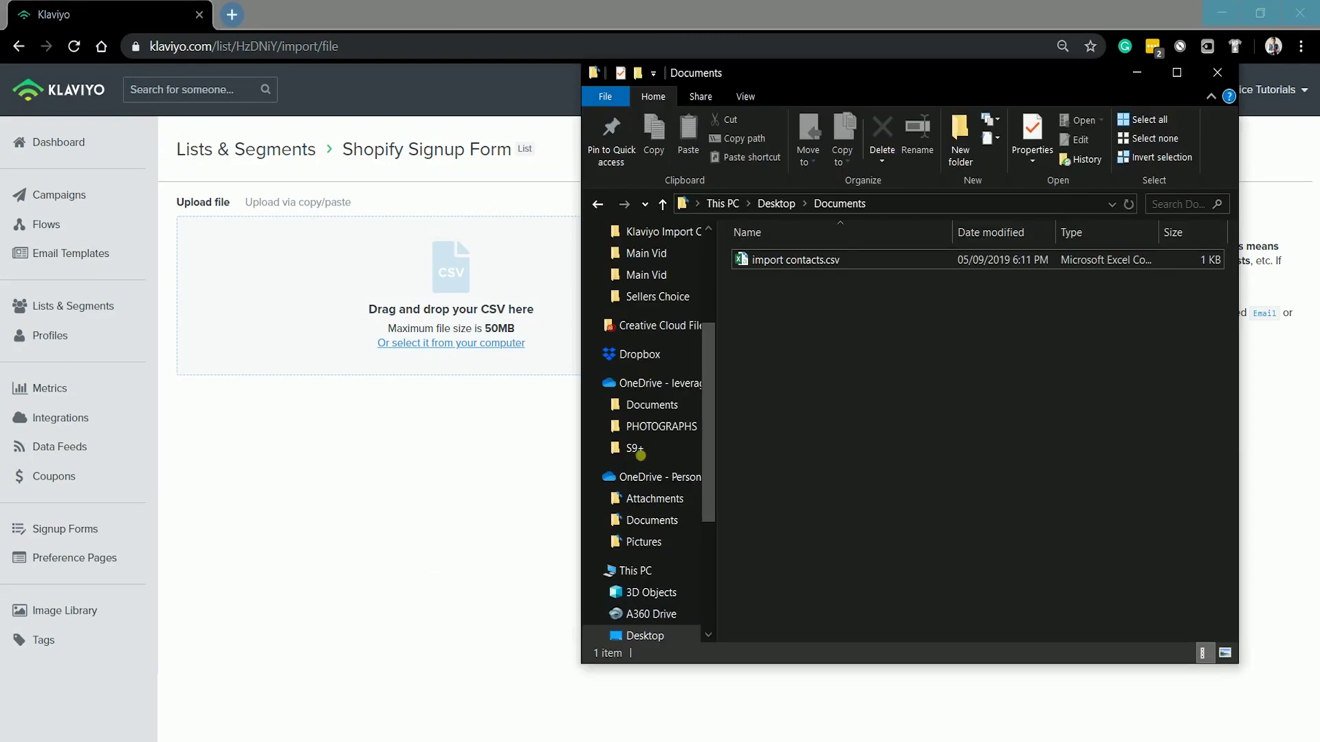
pyautogui.click(793, 262)
pyautogui.moveTo(792, 262); pyautogui.dragTo(447, 302)
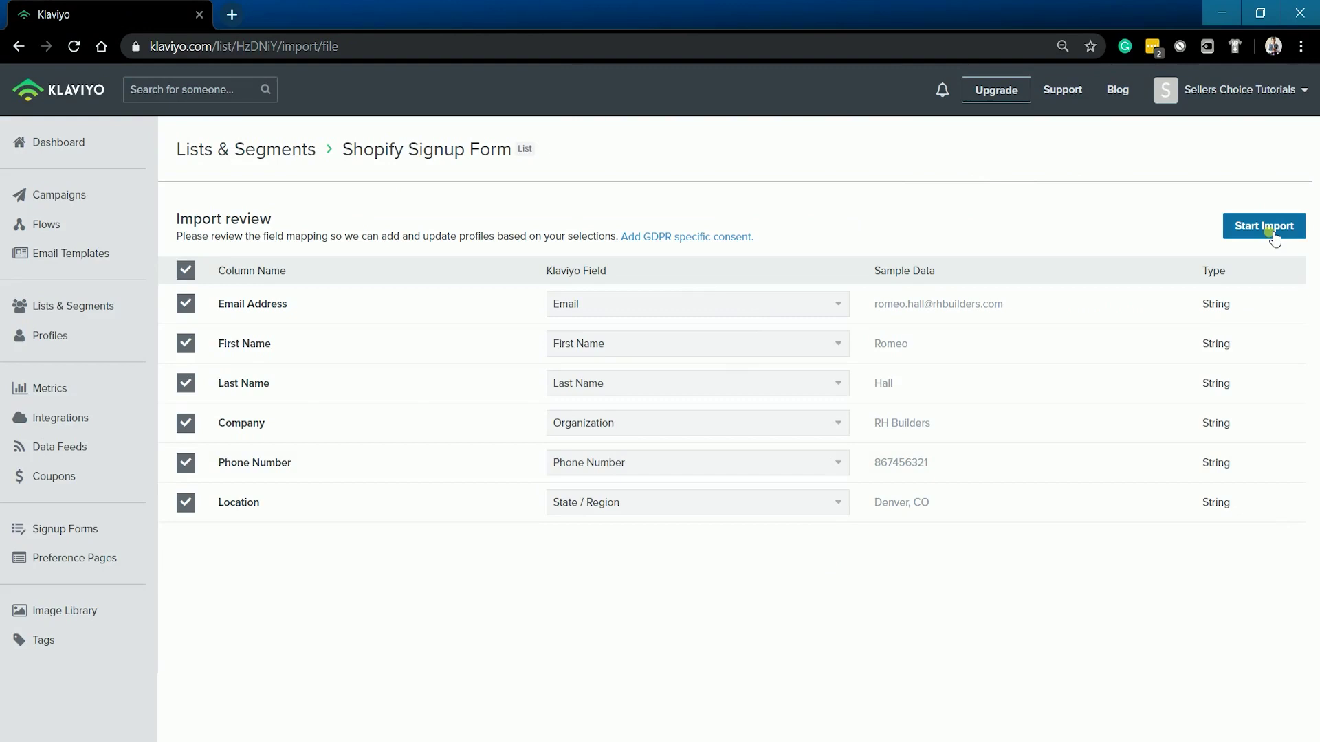
pyautogui.click(1271, 234)
pyautogui.click(1232, 436)
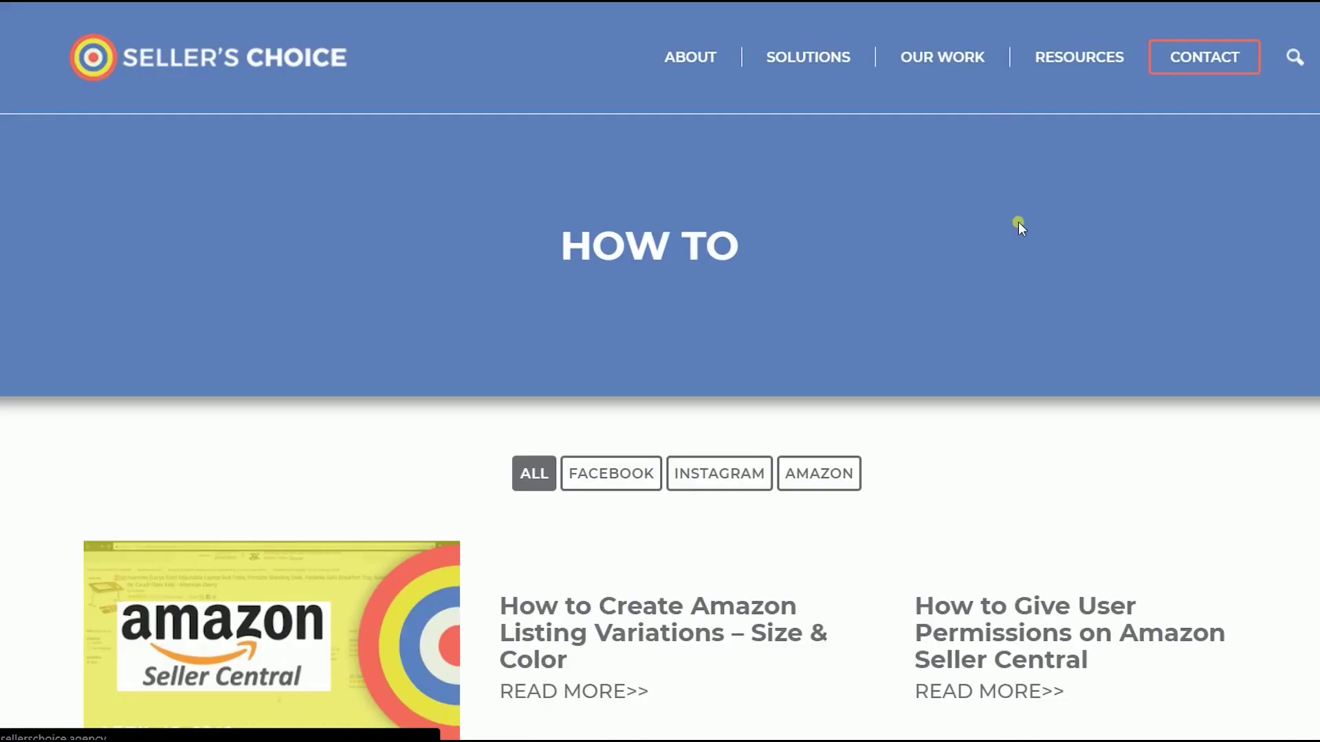
# Step: Look over the Seller's Choice Webinars page under RESOURCES, then return to How To
pyautogui.scroll(-7, 1011, 271)
pyautogui.scroll(7, 1011, 271)
pyautogui.moveTo(1123, 52)
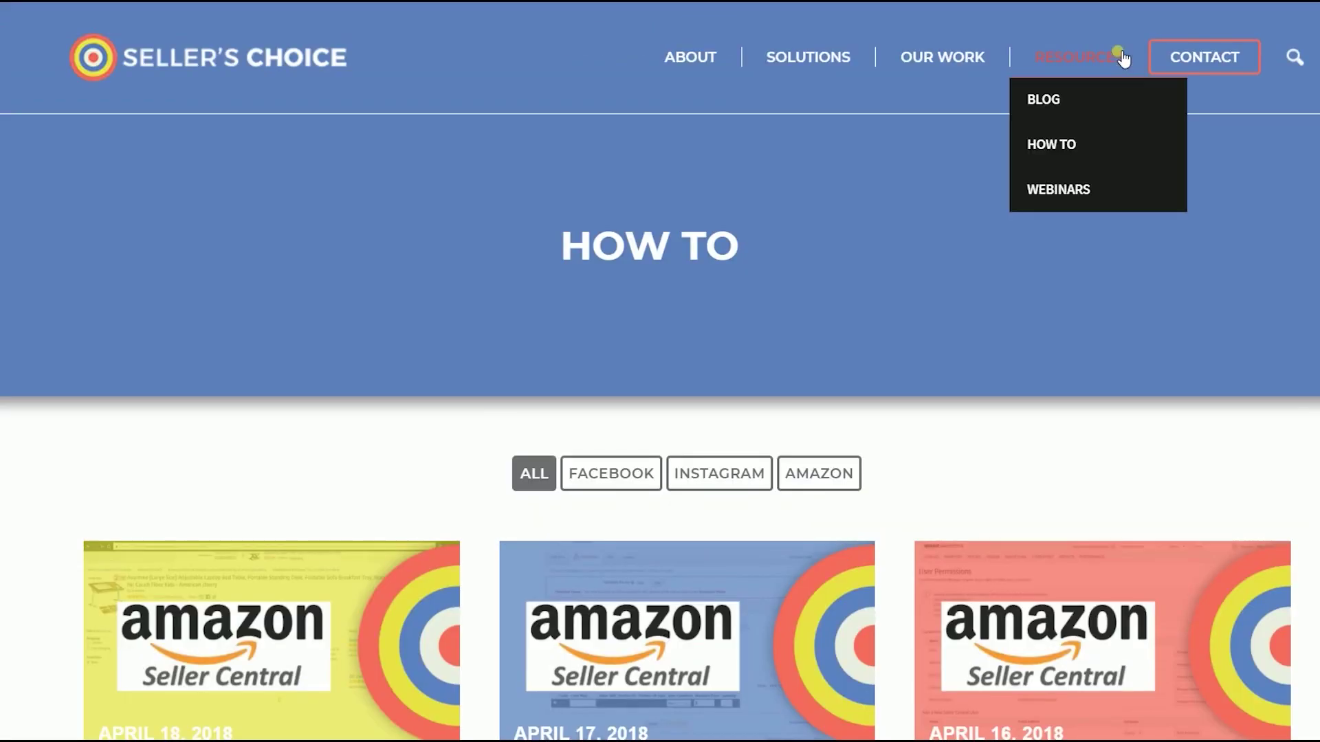
pyautogui.click(1074, 191)
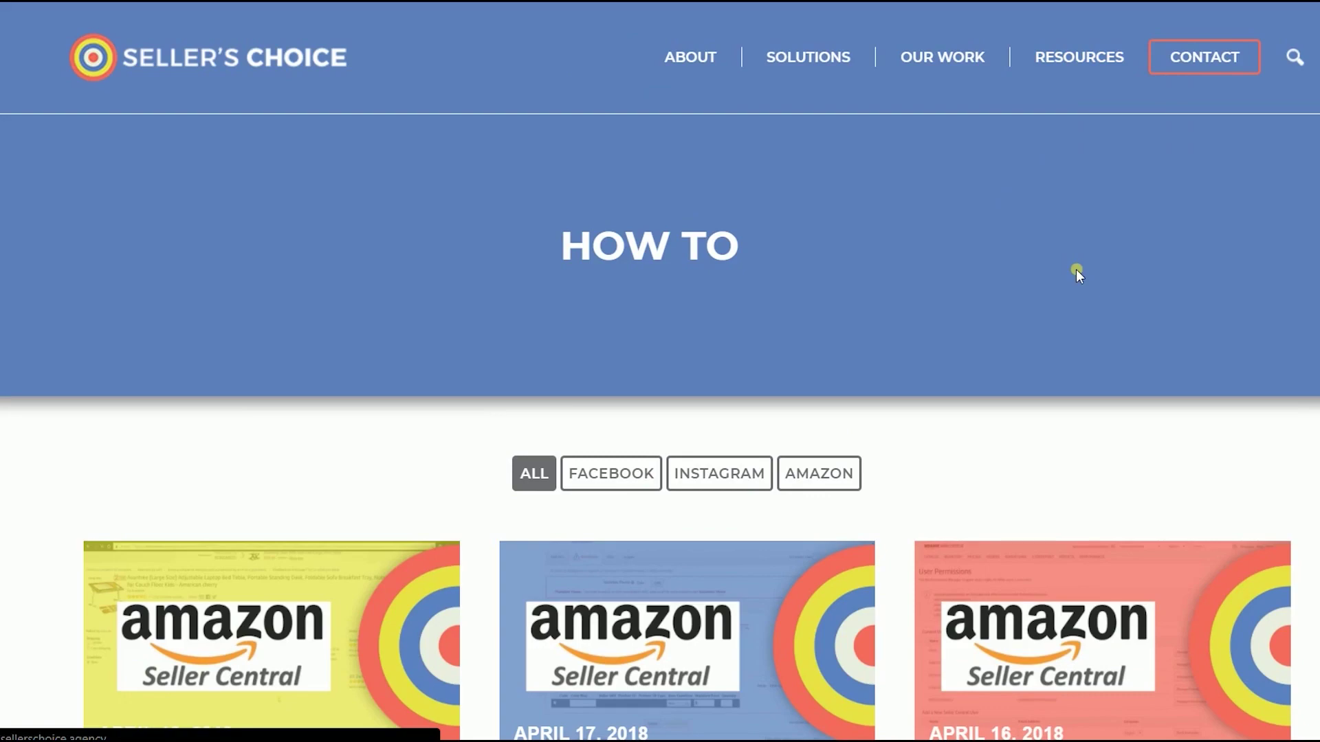
pyautogui.scroll(-7, 1078, 275)
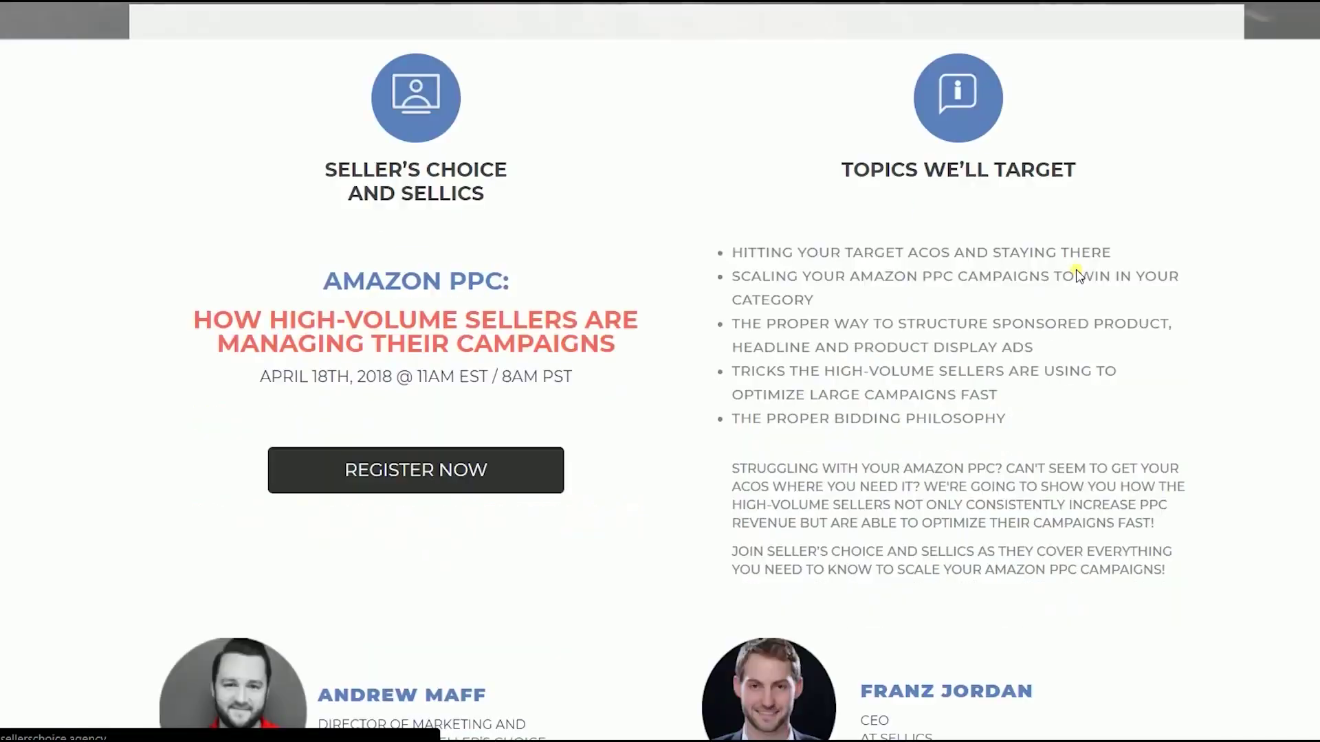
pyautogui.scroll(7, 1081, 262)
pyautogui.hotkey('alt', 'Left')
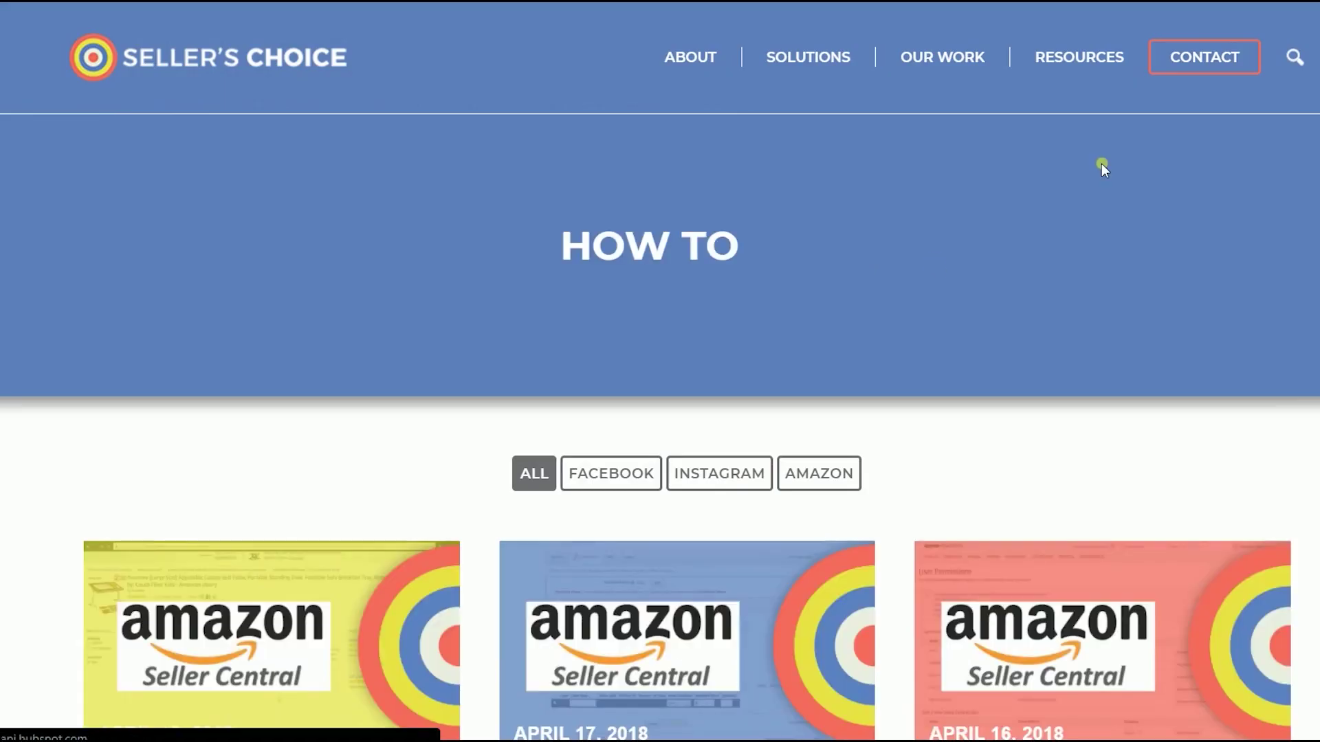
# Step: Open the Blog page from the RESOURCES menu and skim it
pyautogui.moveTo(1067, 68)
pyautogui.click(1062, 102)
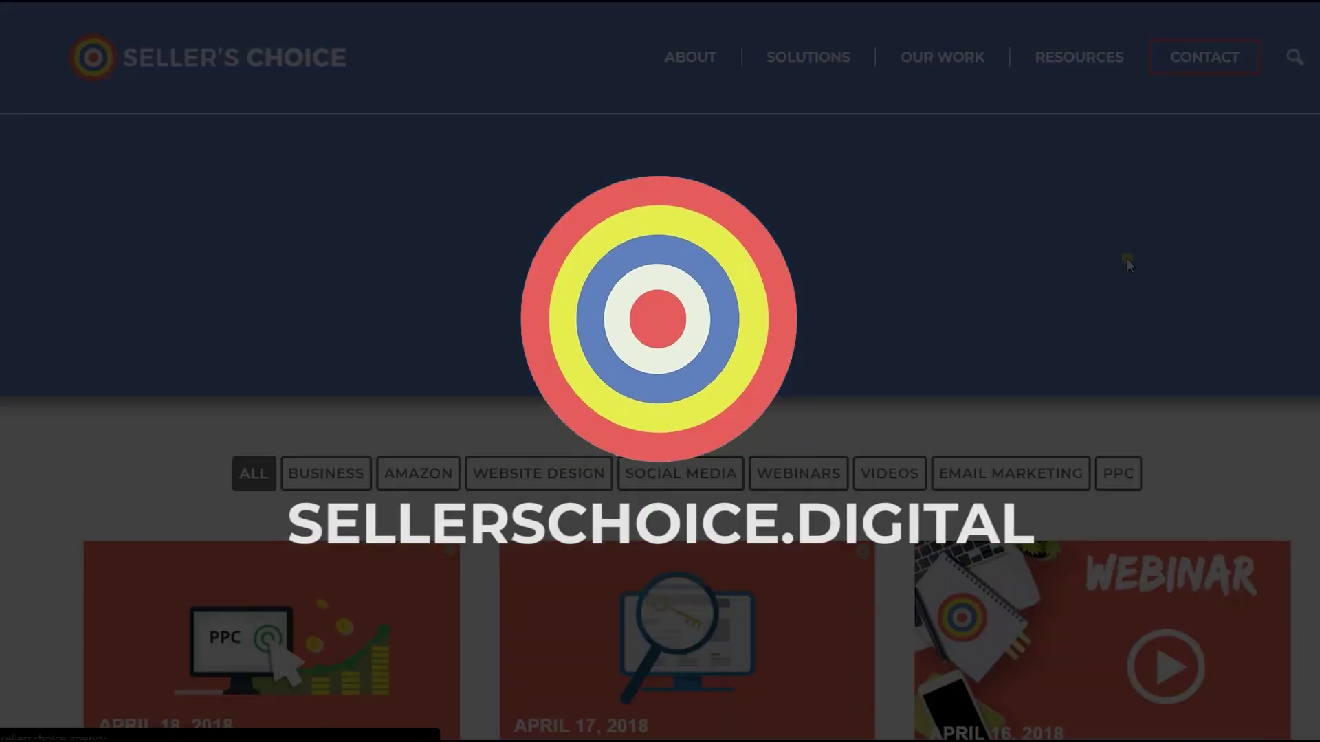
pyautogui.scroll(-10, 1128, 263)
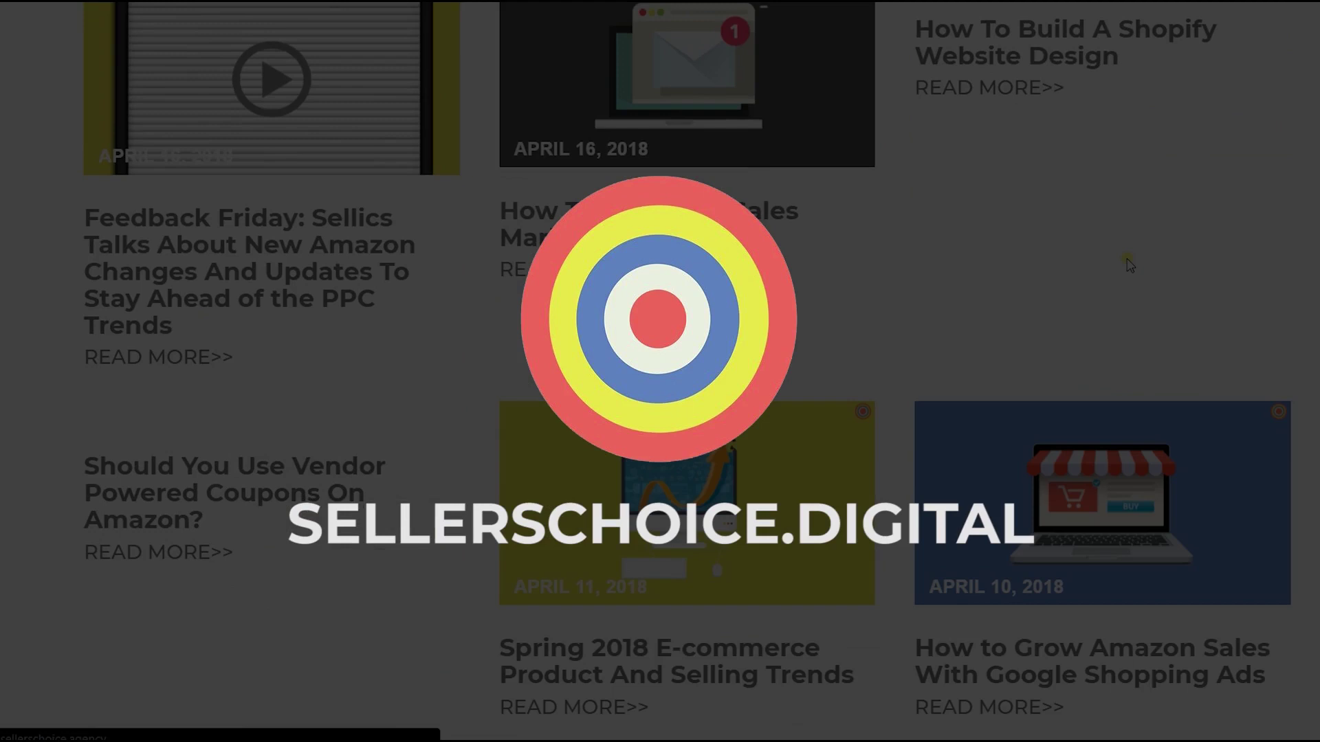
pyautogui.scroll(10, 1128, 263)
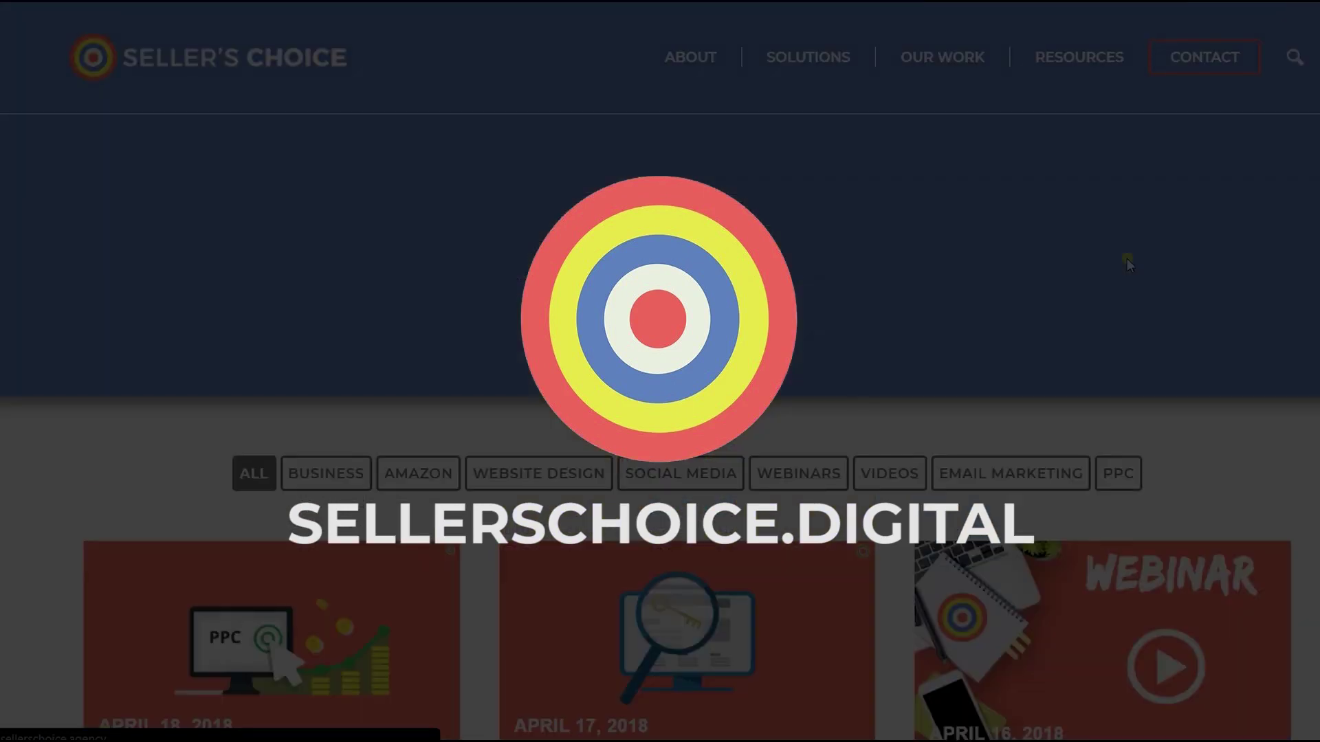